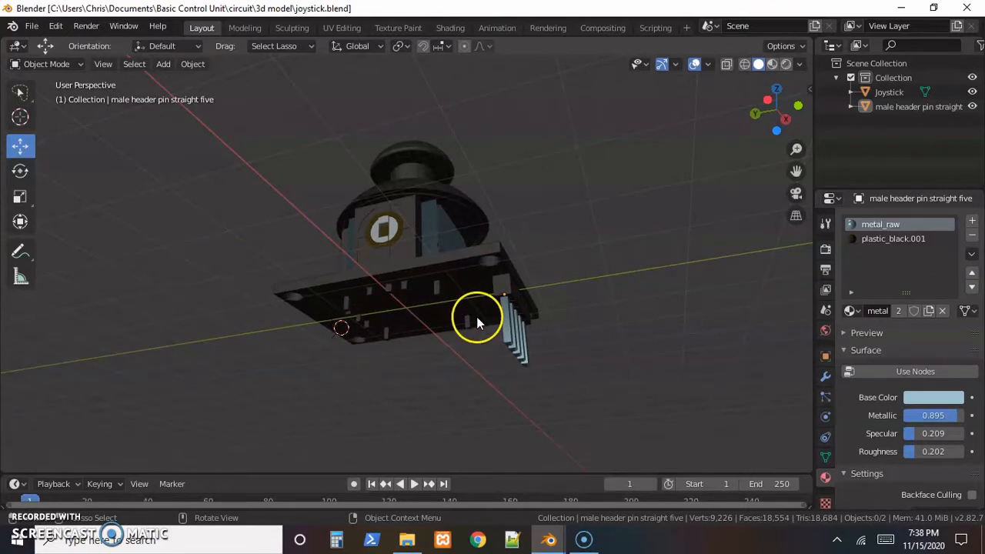
Step: Copy the joystick and its five-pin male header from joystick.blend and paste both into device 3d model.blend
{"action": "middle_click_drag", "start_coordinate": [474, 323], "coordinate": [387, 330]}
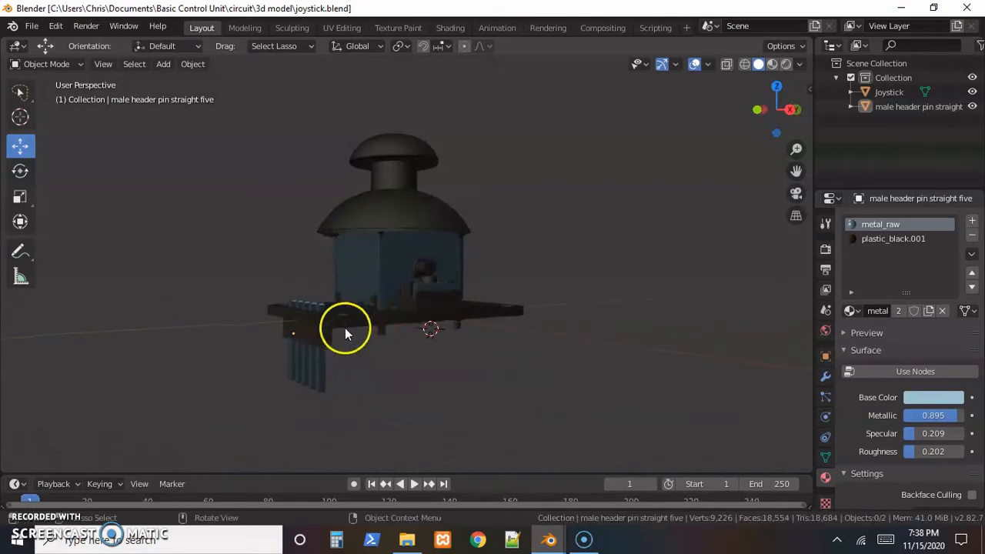
{"action": "left_click", "coordinate": [326, 345]}
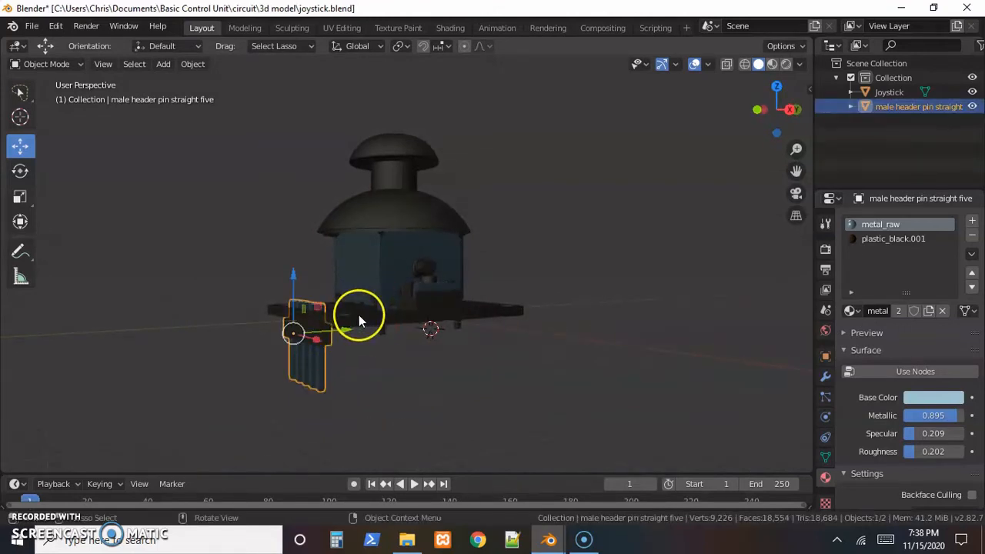
{"action": "left_click", "coordinate": [375, 273], "text": "shift"}
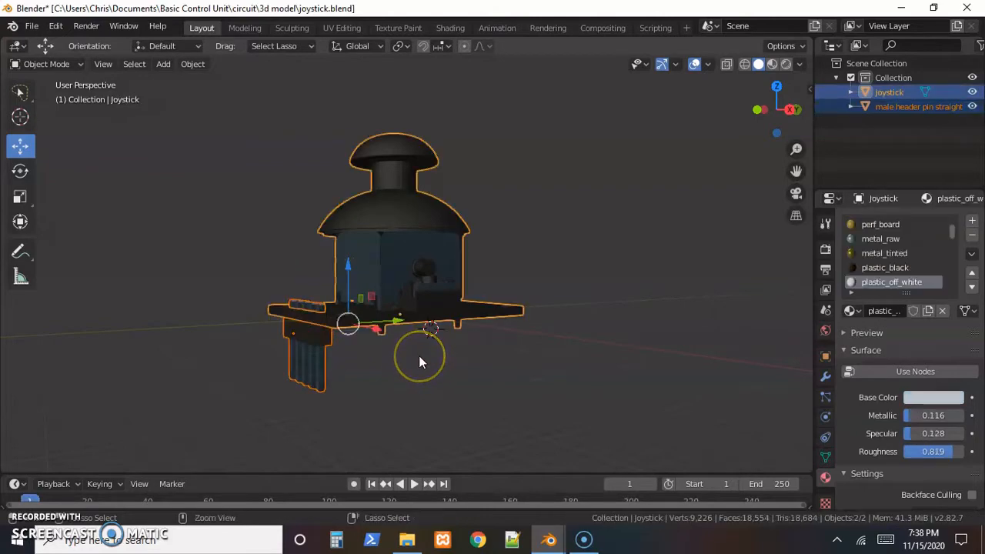
{"action": "key", "text": "ctrl+c"}
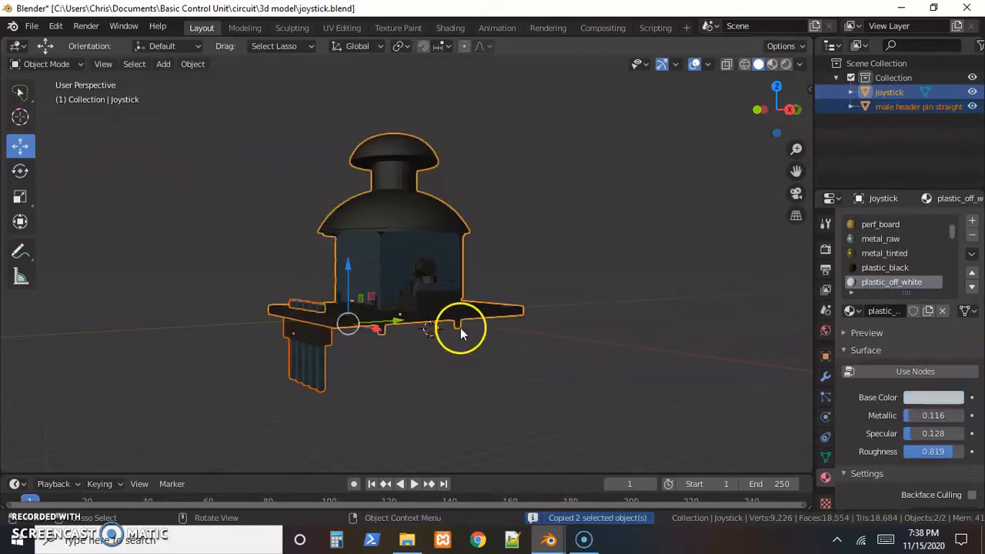
{"action": "left_click", "coordinate": [907, 6]}
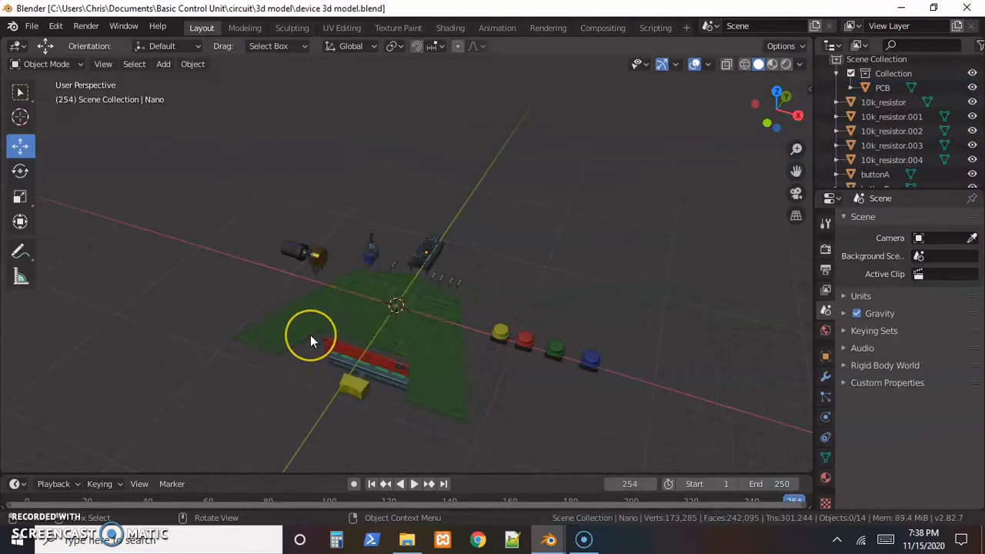
{"action": "key", "text": "ctrl+v"}
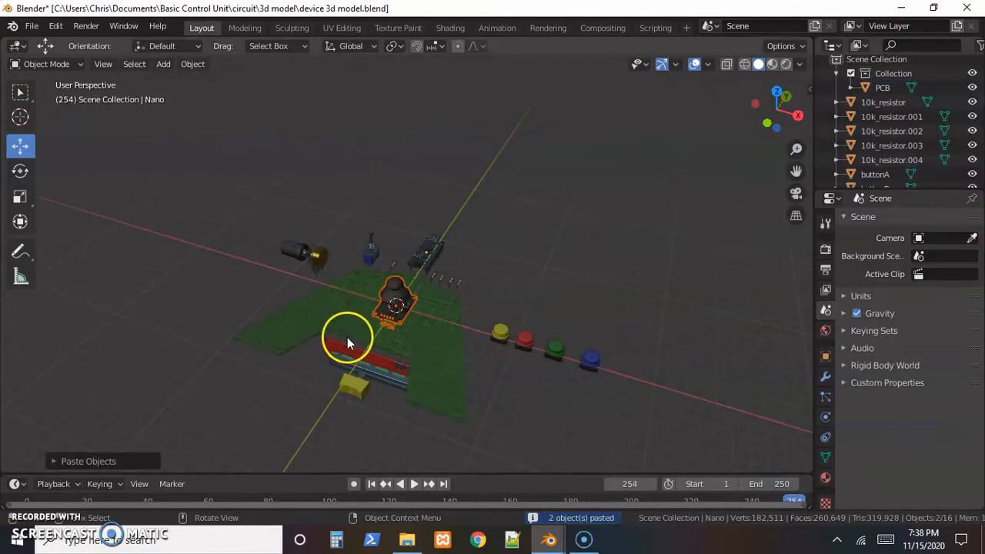
Step: Join the pasted five-pin male header into the Joystick object
{"action": "scroll", "coordinate": [427, 317], "scroll_direction": "up", "scroll_amount": 4}
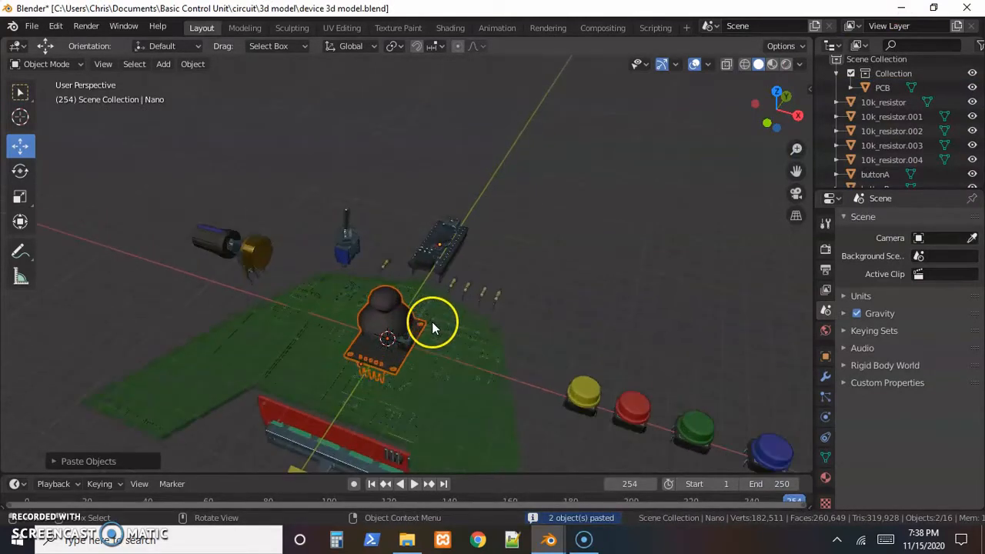
{"action": "left_click", "coordinate": [508, 306]}
{"action": "scroll", "coordinate": [395, 365], "scroll_direction": "up", "scroll_amount": 1}
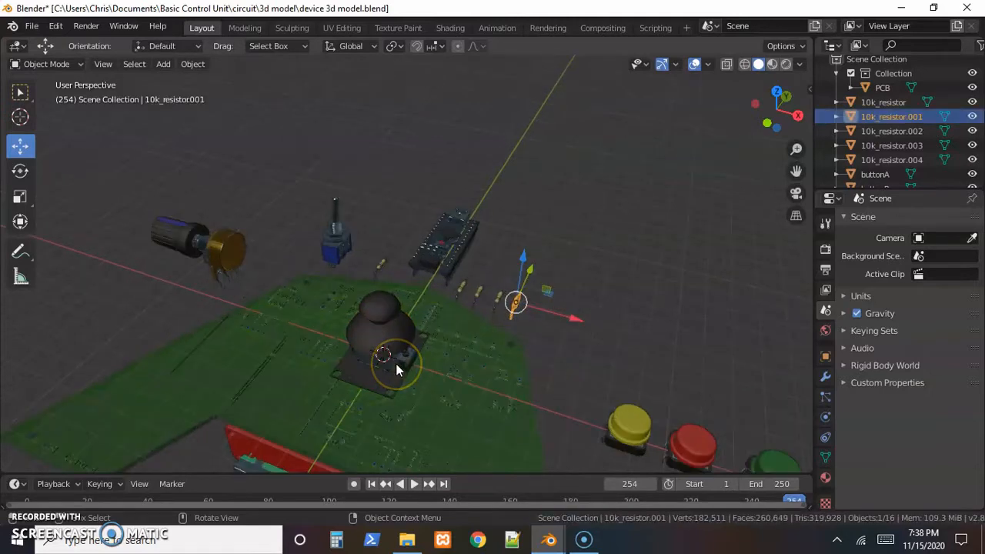
{"action": "left_click", "coordinate": [363, 388]}
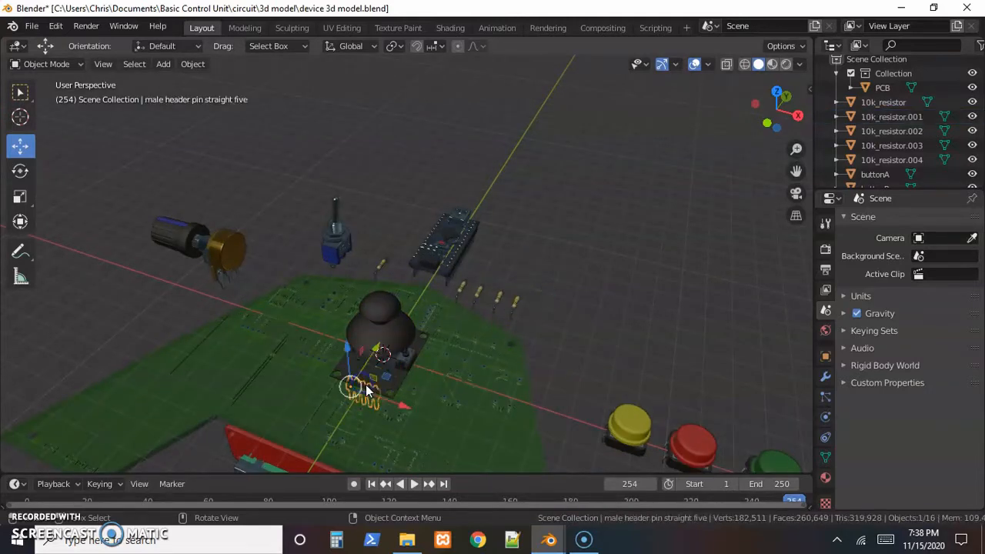
{"action": "scroll", "coordinate": [384, 388], "scroll_direction": "up", "scroll_amount": 1}
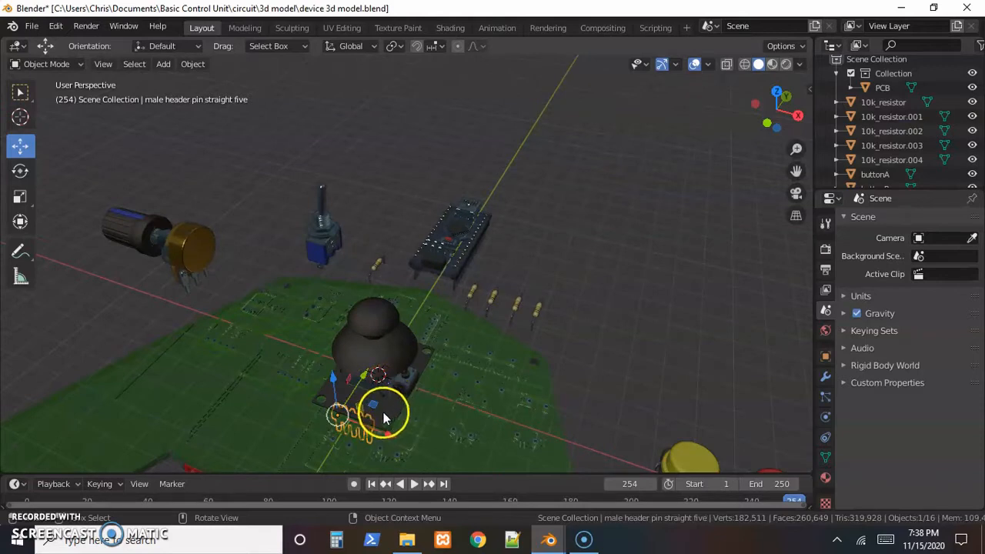
{"action": "left_click", "coordinate": [376, 353], "text": "shift"}
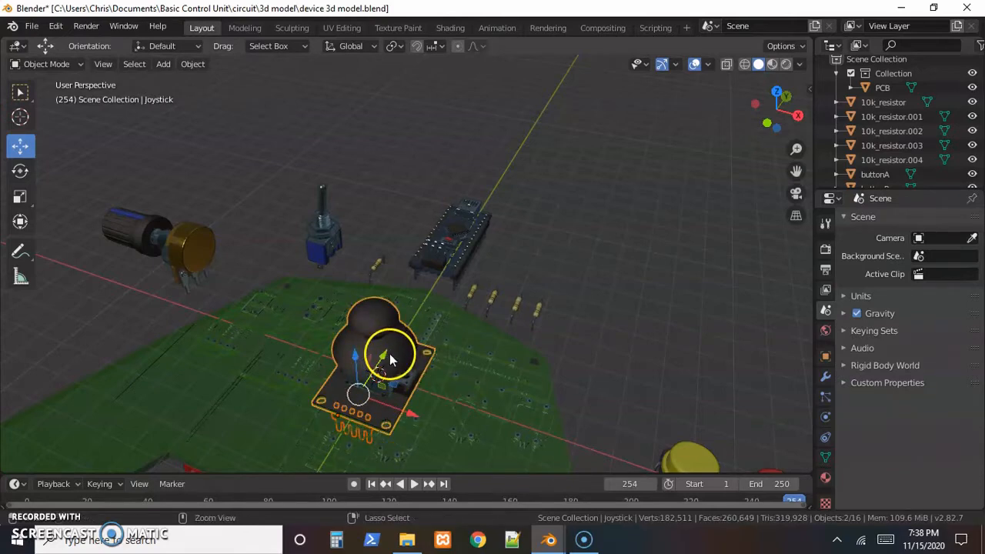
{"action": "key", "text": "ctrl+j"}
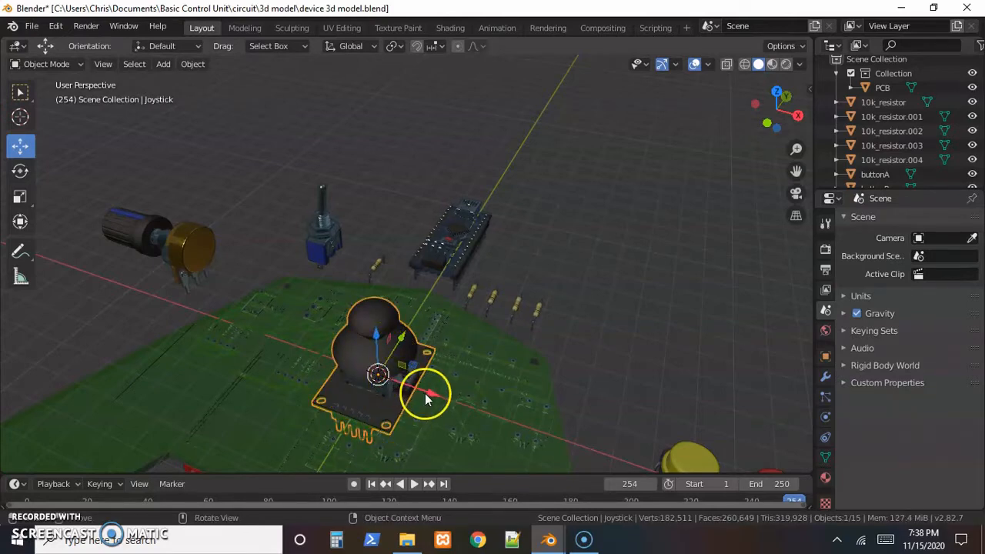
Step: Move the joystick off the PCB along negative X, and along negative Y to clear the potentiometer
{"action": "left_click_drag", "start_coordinate": [430, 396], "coordinate": [239, 300]}
{"action": "left_click", "coordinate": [274, 354], "text": "shift"}
{"action": "left_click", "coordinate": [276, 343]}
{"action": "scroll", "coordinate": [238, 299], "scroll_direction": "down", "scroll_amount": 2}
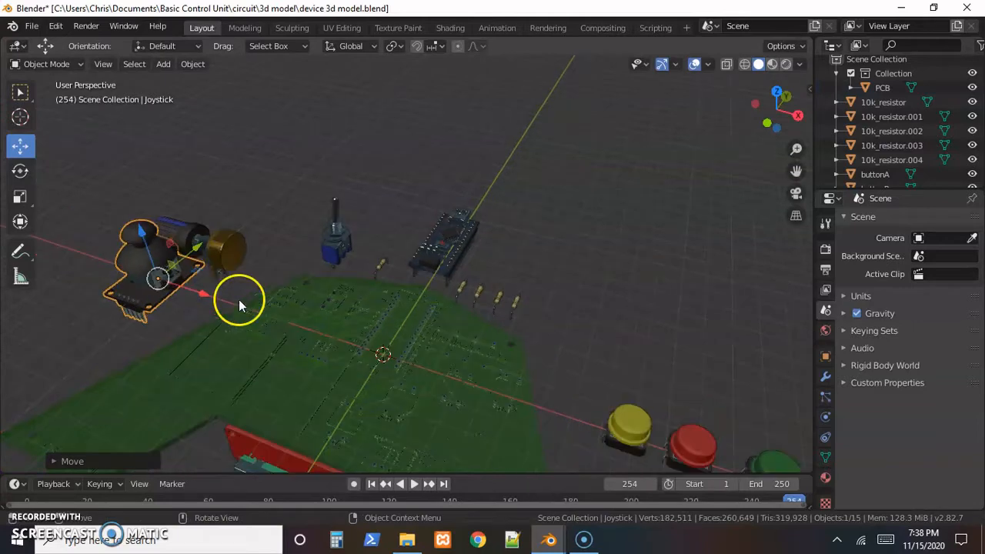
{"action": "scroll", "coordinate": [201, 254], "scroll_direction": "down", "scroll_amount": 2}
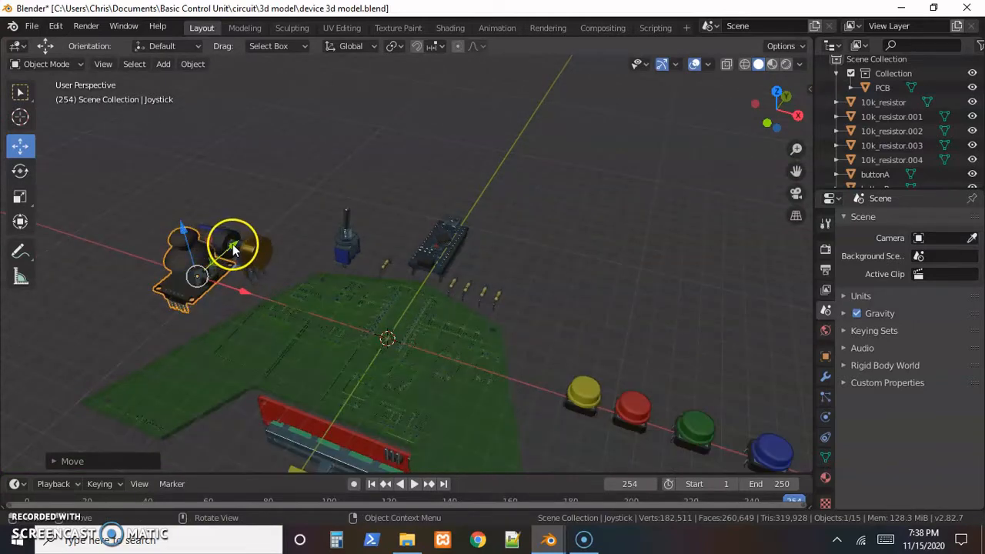
{"action": "left_click_drag", "start_coordinate": [233, 244], "coordinate": [185, 271]}
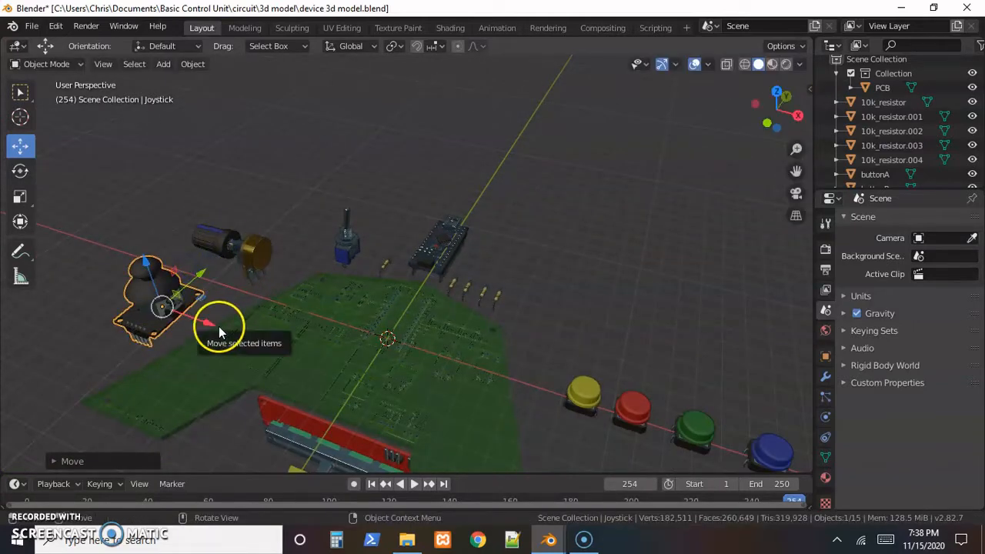
Step: Examine the Nano board up close, including its header pins, chip and USB connector
{"action": "scroll", "coordinate": [421, 271], "scroll_direction": "up", "scroll_amount": 4}
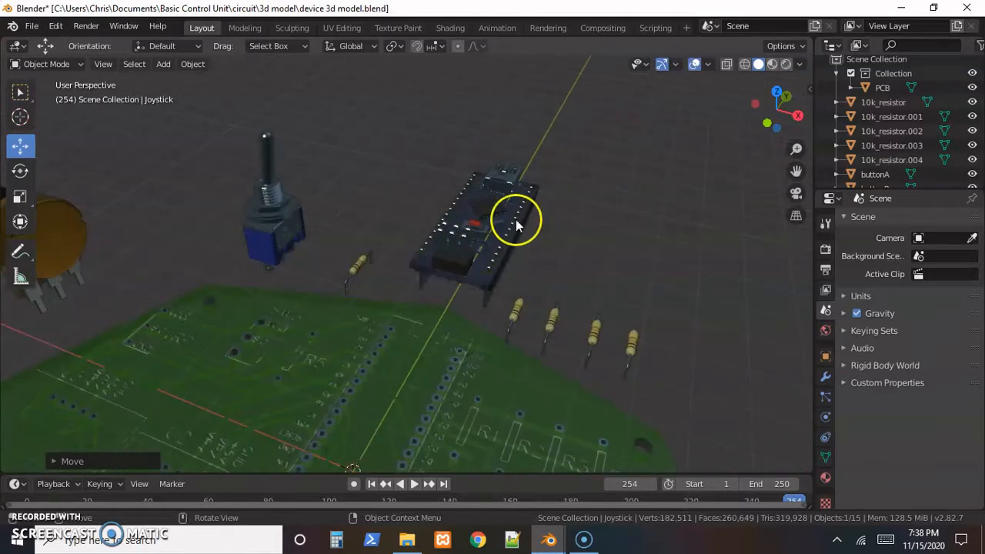
{"action": "scroll", "coordinate": [450, 289], "scroll_direction": "up", "scroll_amount": 2}
{"action": "middle_click_drag", "start_coordinate": [451, 288], "coordinate": [430, 339]}
{"action": "scroll", "coordinate": [430, 344], "scroll_direction": "up", "scroll_amount": 3}
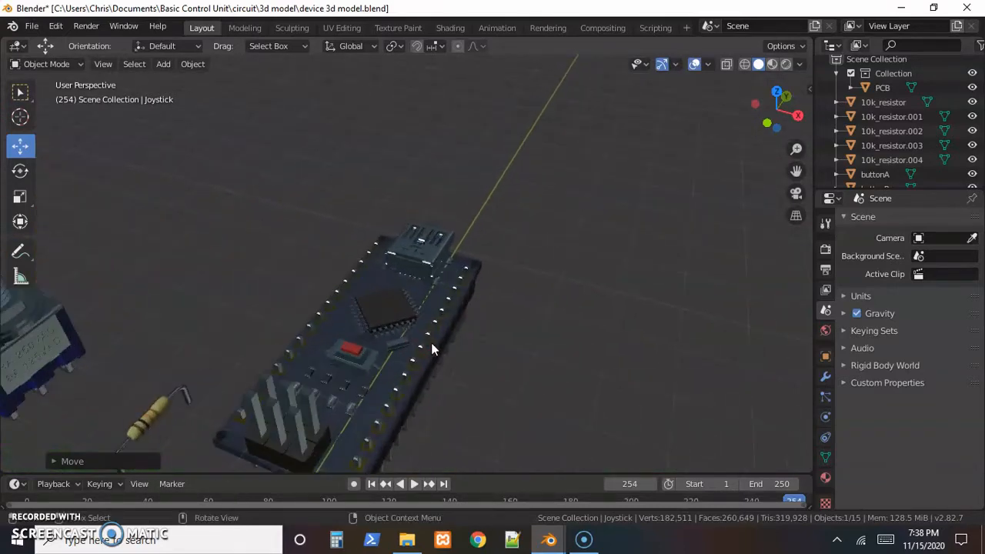
{"action": "scroll", "coordinate": [432, 350], "scroll_direction": "up", "scroll_amount": 2}
{"action": "middle_click_drag", "start_coordinate": [437, 375], "coordinate": [401, 334]}
{"action": "middle_click_drag", "start_coordinate": [439, 404], "coordinate": [374, 203], "text": "shift"}
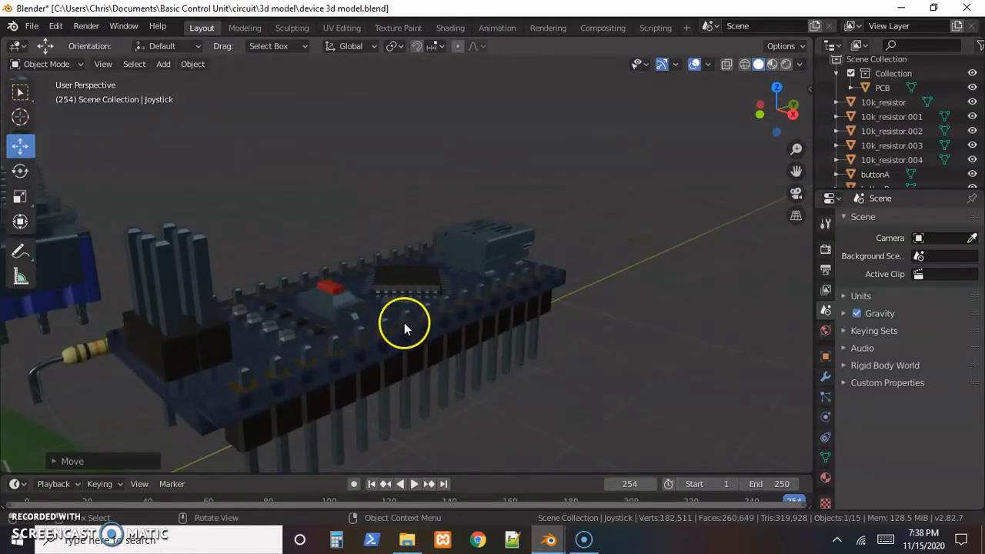
{"action": "middle_click_drag", "start_coordinate": [404, 322], "coordinate": [436, 360]}
{"action": "left_click", "coordinate": [290, 316]}
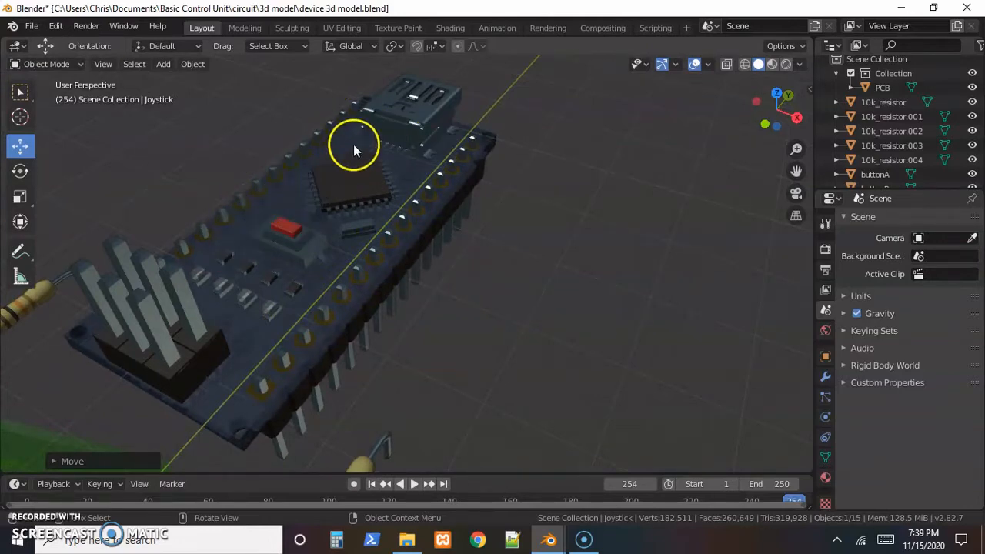
{"action": "scroll", "coordinate": [493, 301], "scroll_direction": "down", "scroll_amount": 6}
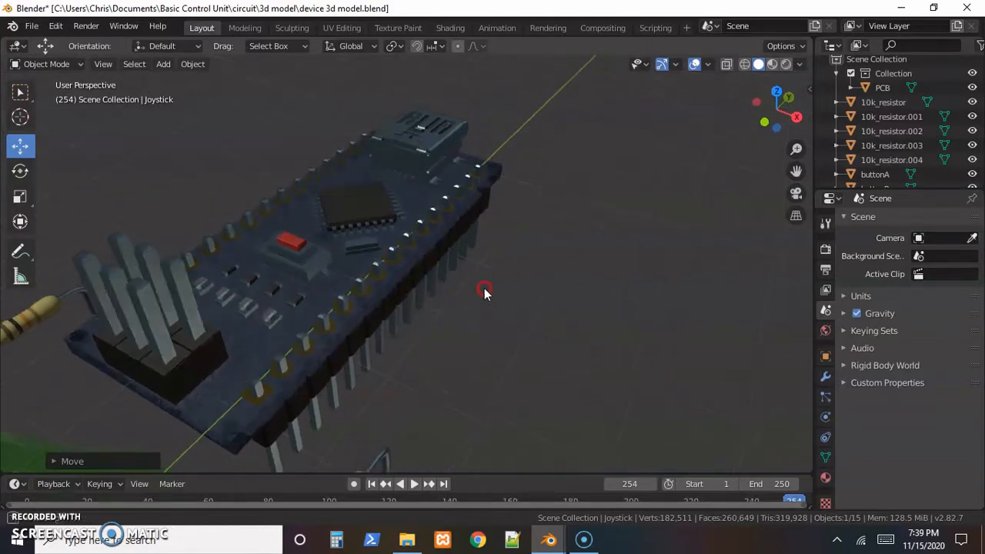
{"action": "scroll", "coordinate": [485, 297], "scroll_direction": "up", "scroll_amount": 3}
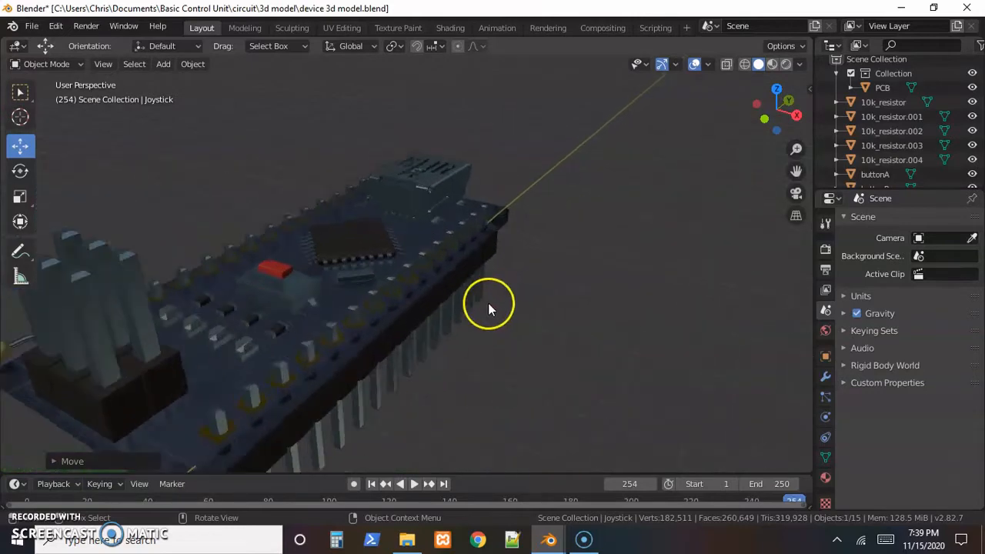
{"action": "scroll", "coordinate": [487, 302], "scroll_direction": "down", "scroll_amount": 8}
{"action": "middle_click_drag", "start_coordinate": [486, 302], "coordinate": [331, 338]}
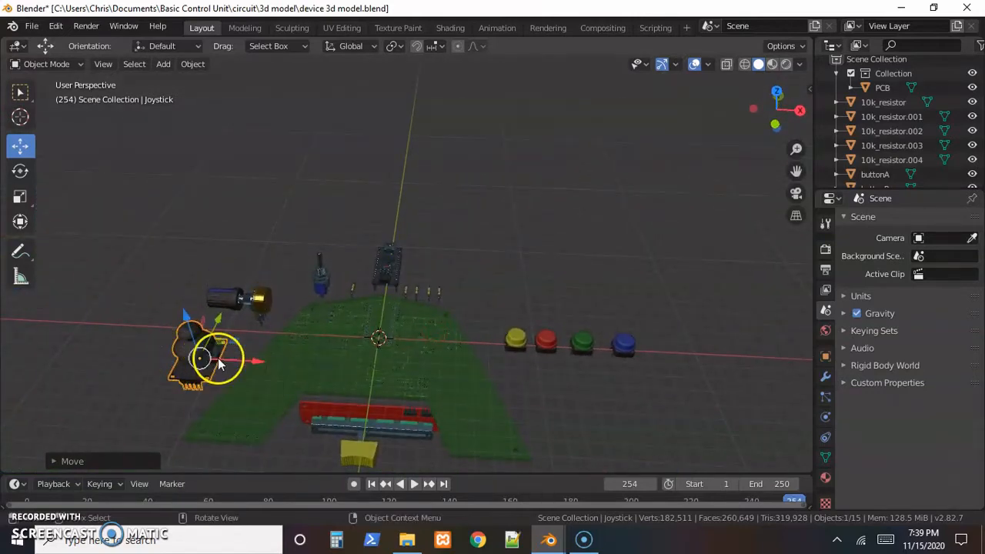
Step: Rotate the joystick 180° around the global Z axis
{"action": "scroll", "coordinate": [299, 393], "scroll_direction": "up", "scroll_amount": 1}
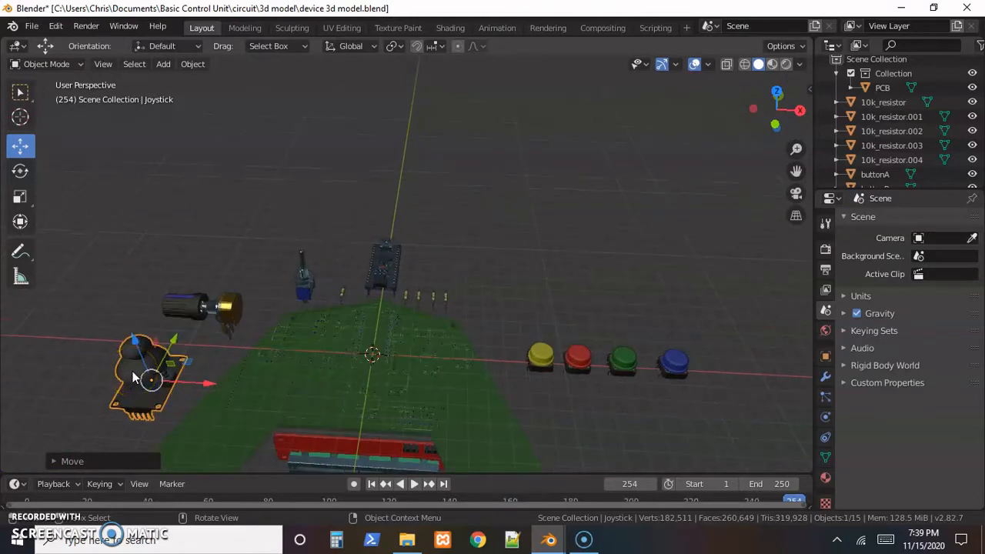
{"action": "left_click", "coordinate": [159, 353]}
{"action": "key", "text": "r"}
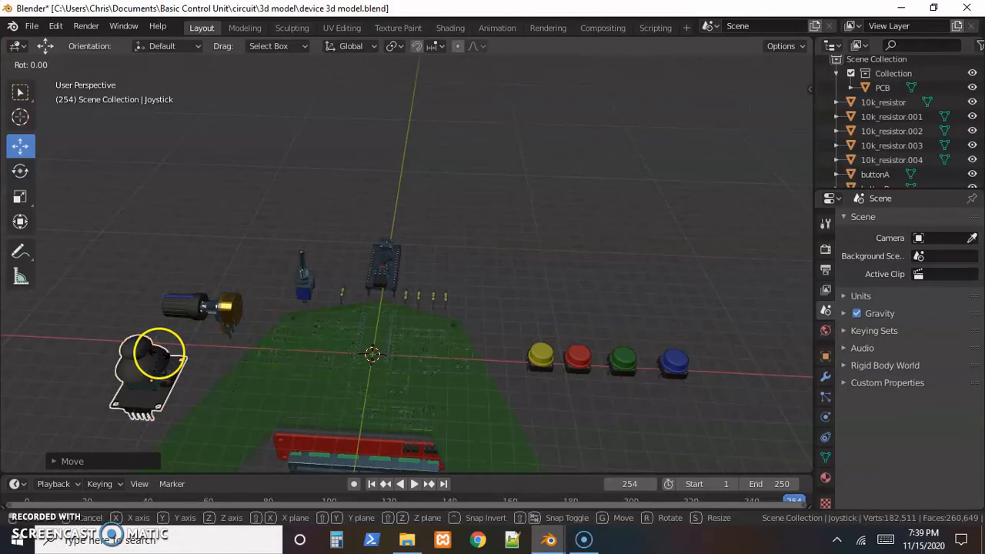
{"action": "type", "text": "z"}
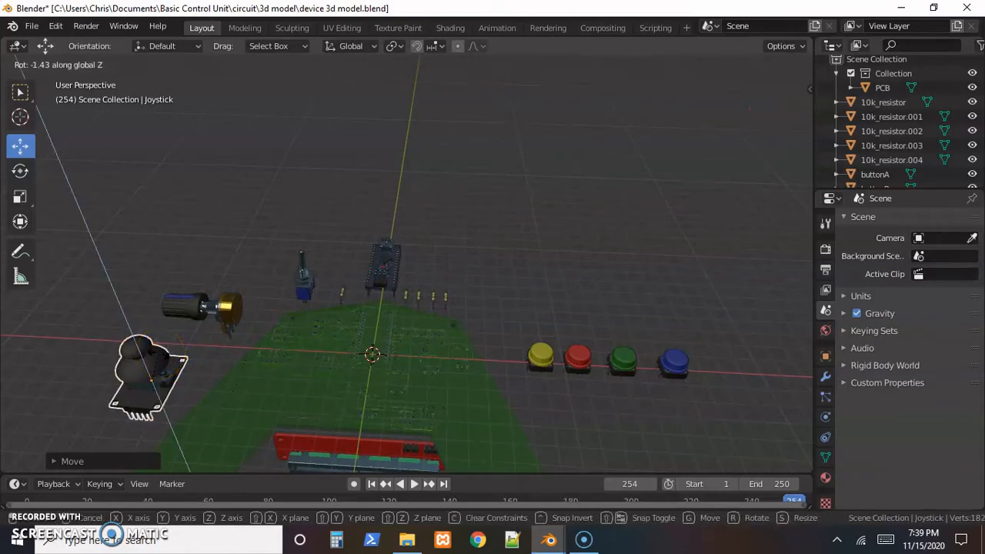
{"action": "type", "text": "180"}
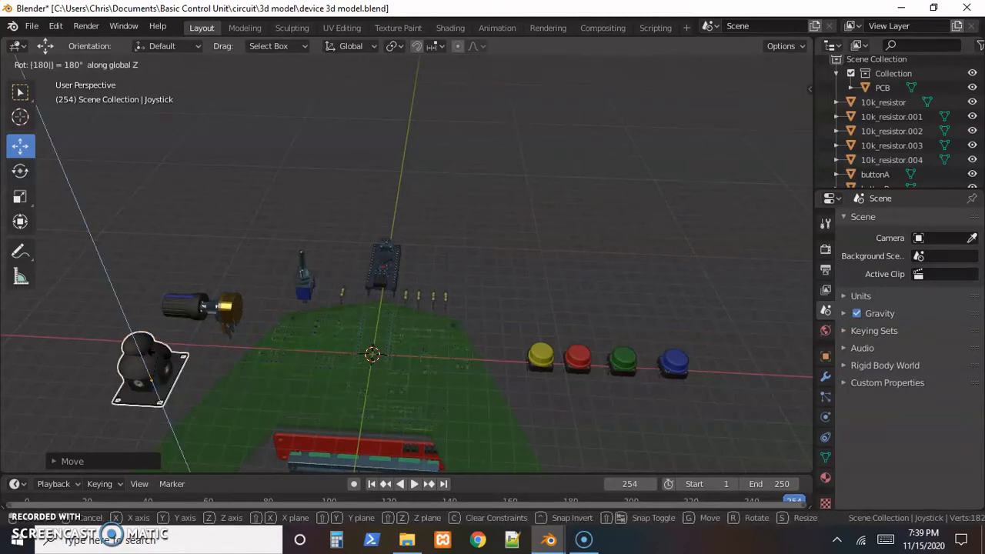
{"action": "key", "text": "Return"}
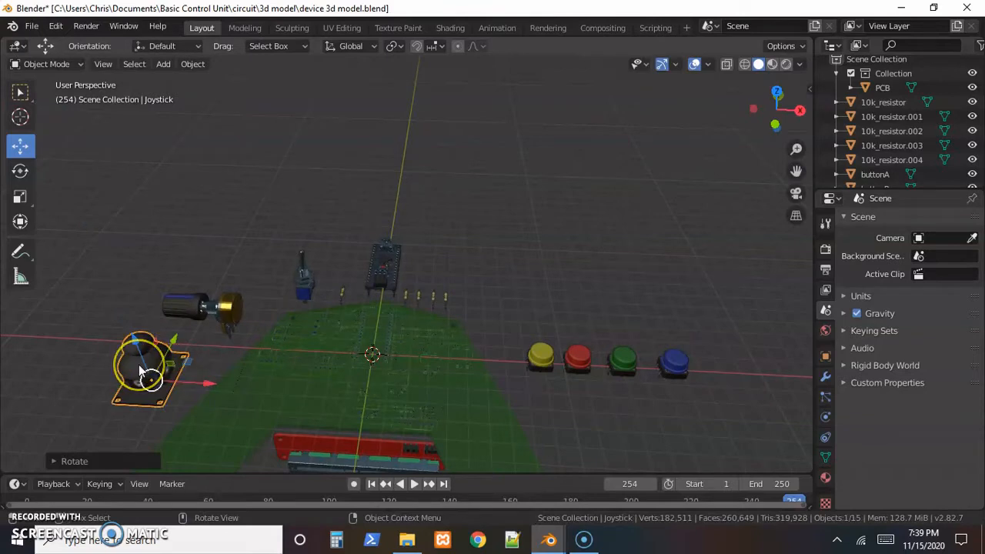
Step: Duplicate the joystick and place the copy beside the original along negative X, leaving nothing selected
{"action": "key", "text": "shift+d"}
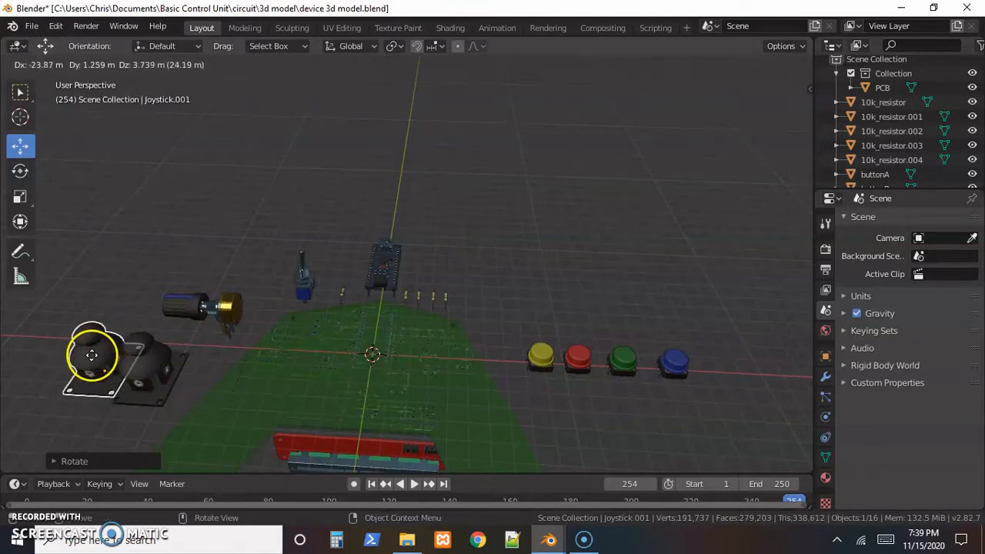
{"action": "right_click", "coordinate": [91, 360]}
{"action": "left_click_drag", "start_coordinate": [198, 380], "coordinate": [125, 391]}
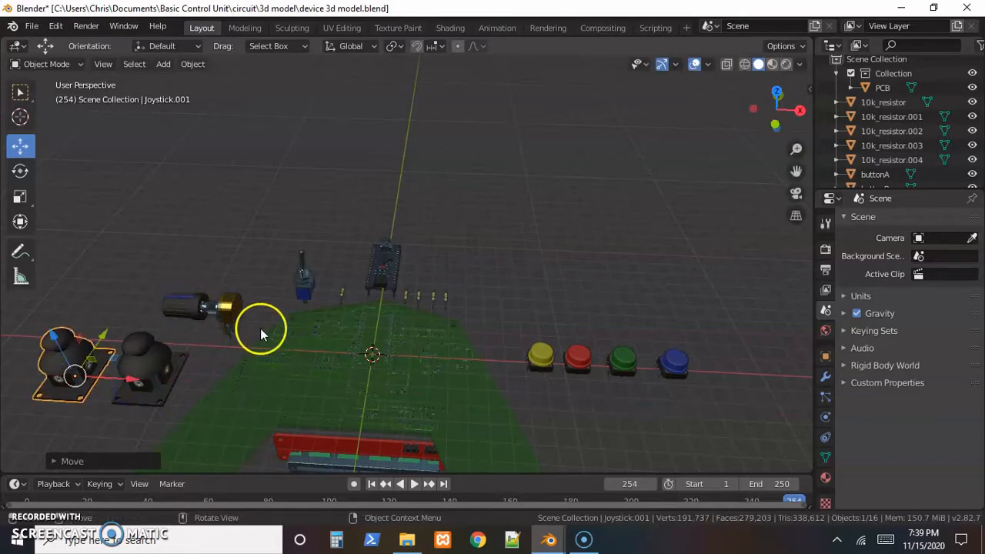
{"action": "scroll", "coordinate": [260, 328], "scroll_direction": "down", "scroll_amount": 1}
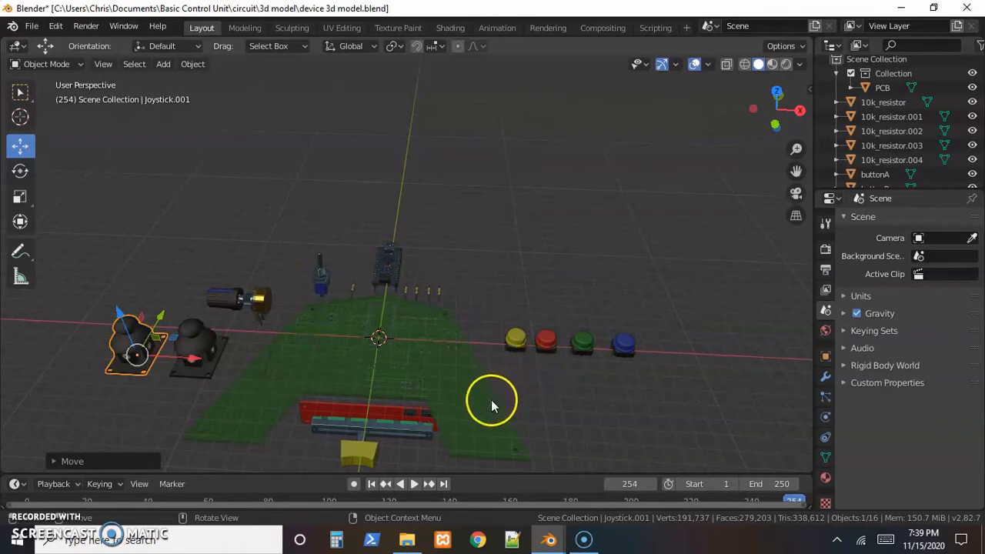
{"action": "left_click", "coordinate": [490, 289]}
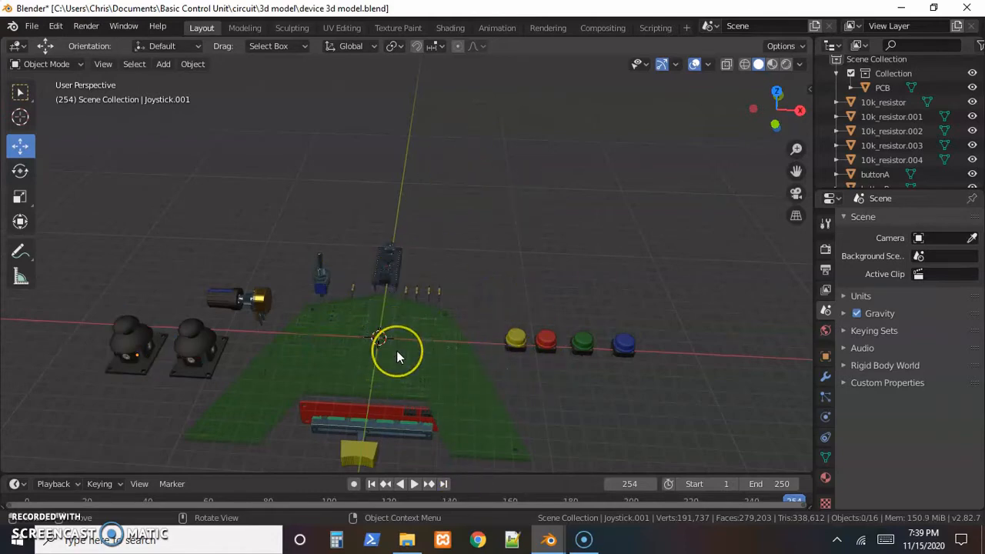
Step: Inspect the PCB and its surrounding components in Material Preview shading, and return the viewport to Solid shading
{"action": "left_click", "coordinate": [772, 64]}
{"action": "left_click", "coordinate": [590, 236]}
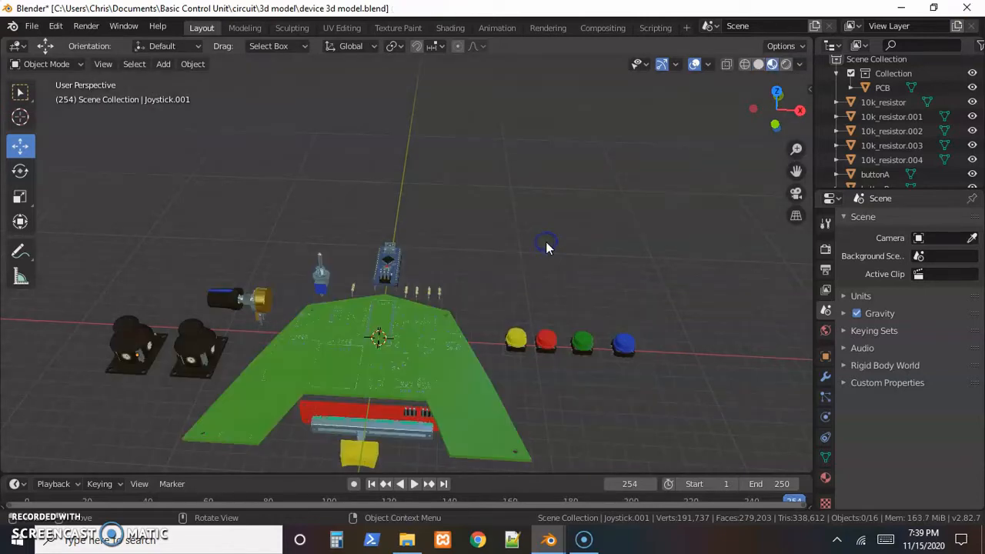
{"action": "scroll", "coordinate": [458, 357], "scroll_direction": "up", "scroll_amount": 4}
{"action": "middle_click_drag", "start_coordinate": [458, 356], "coordinate": [374, 380]}
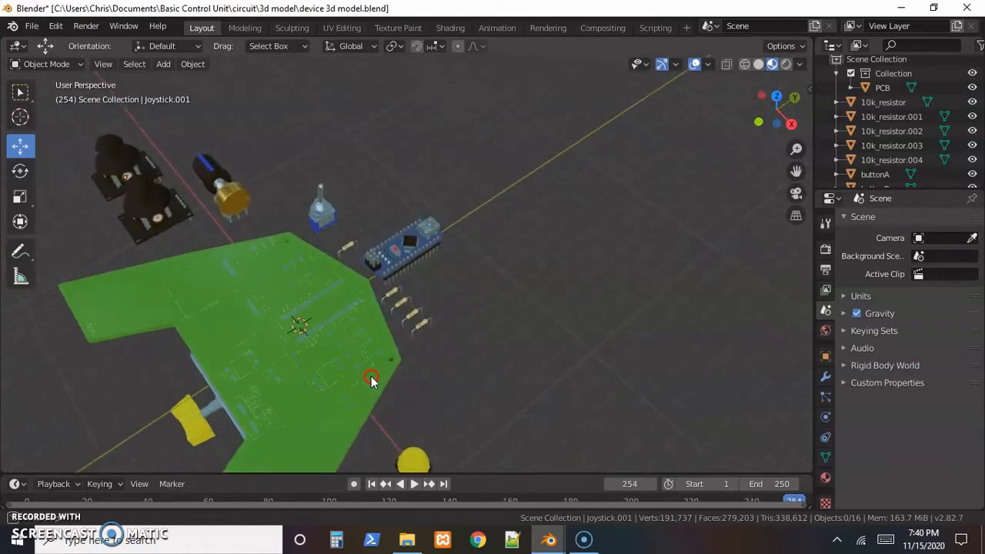
{"action": "mouse_move", "coordinate": [382, 314]}
{"action": "middle_mouse_down"}
{"action": "mouse_move", "coordinate": [372, 280]}
{"action": "mouse_move", "coordinate": [347, 303]}
{"action": "mouse_move", "coordinate": [424, 234]}
{"action": "mouse_move", "coordinate": [420, 281]}
{"action": "mouse_move", "coordinate": [367, 302]}
{"action": "mouse_move", "coordinate": [377, 324]}
{"action": "middle_mouse_up"}
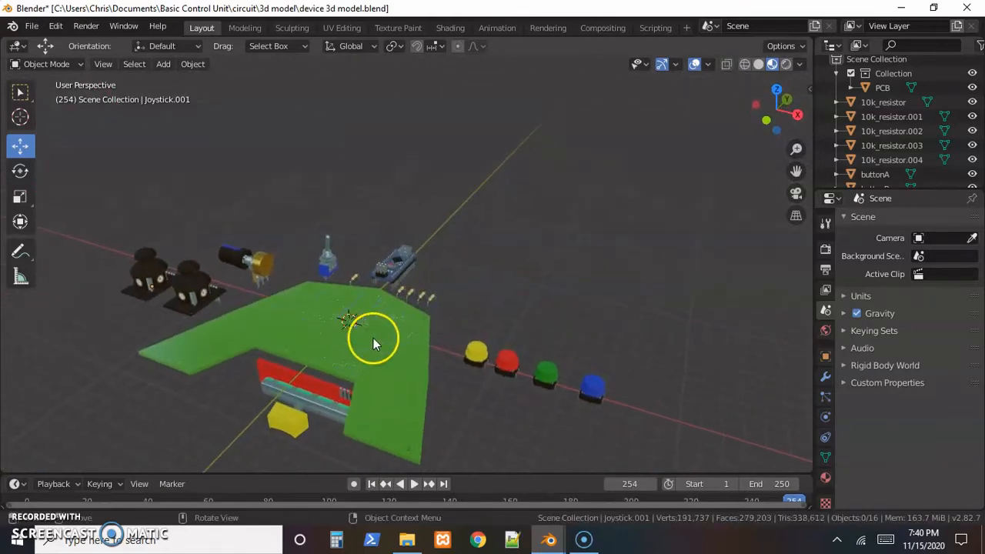
{"action": "left_click", "coordinate": [758, 65]}
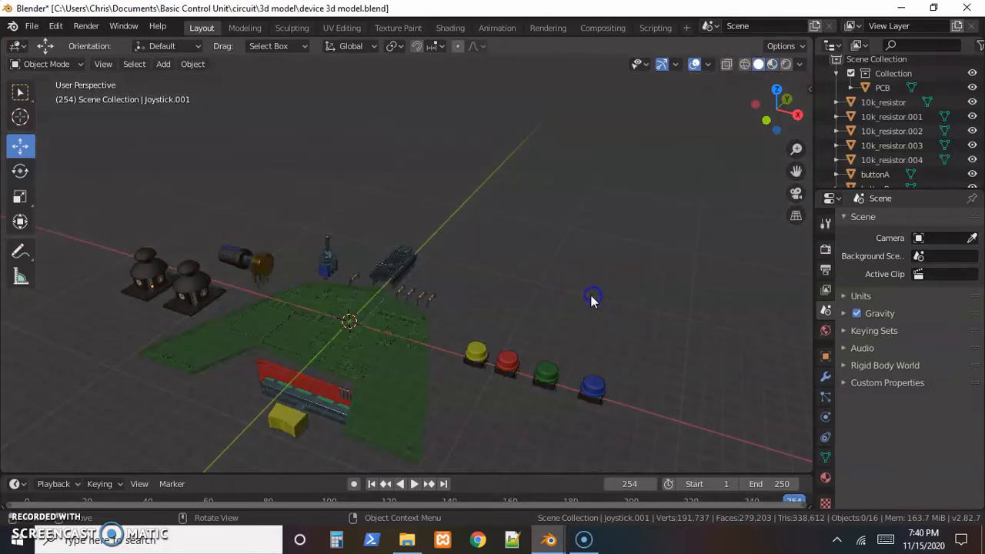
Step: Examine the Nano, the resistors and the PCB's component footprints up close and from the front
{"action": "scroll", "coordinate": [426, 315], "scroll_direction": "up", "scroll_amount": 6}
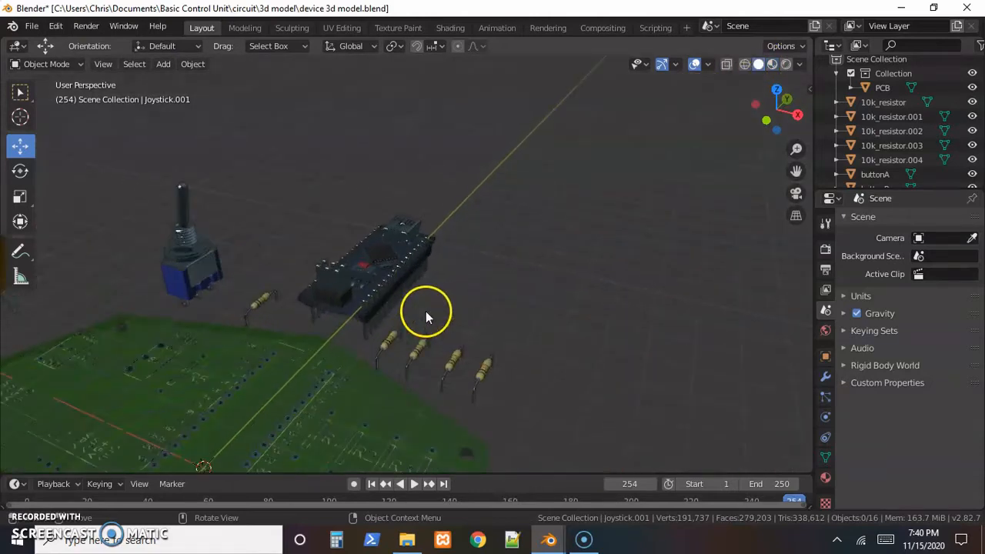
{"action": "scroll", "coordinate": [423, 307], "scroll_direction": "down", "scroll_amount": 4}
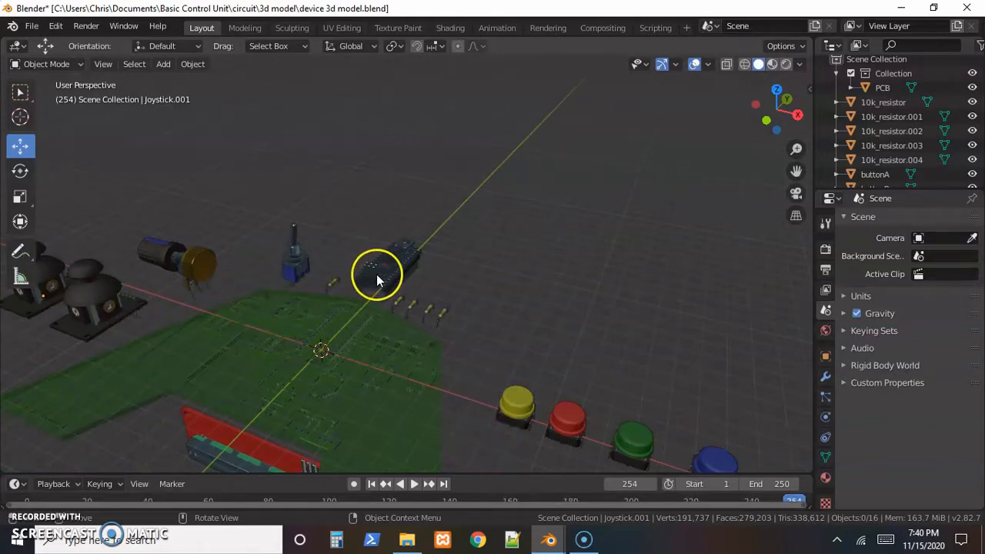
{"action": "middle_click_drag", "start_coordinate": [303, 336], "coordinate": [385, 245]}
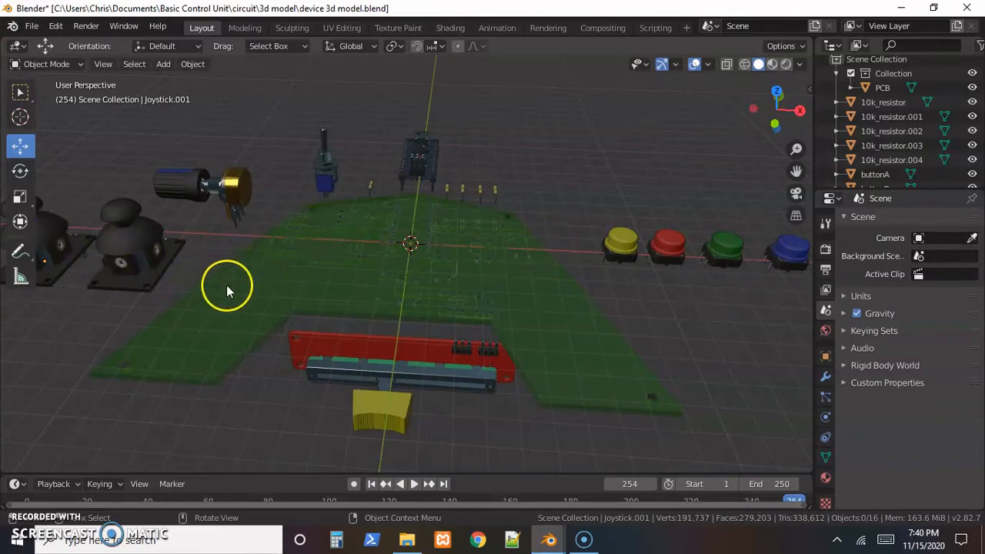
{"action": "left_click", "coordinate": [28, 519]}
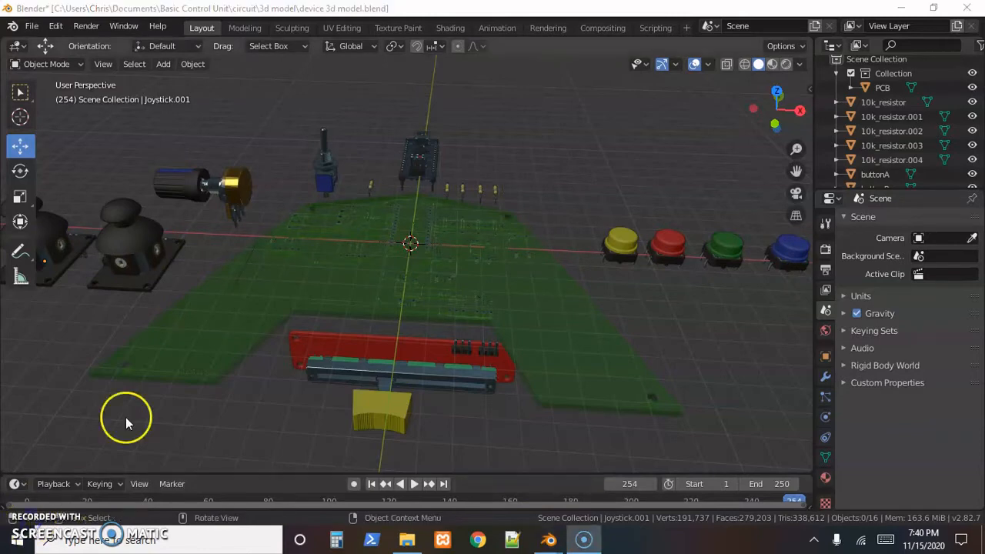
{"action": "scroll", "coordinate": [254, 343], "scroll_direction": "up", "scroll_amount": 2}
{"action": "scroll", "coordinate": [451, 277], "scroll_direction": "up", "scroll_amount": 2}
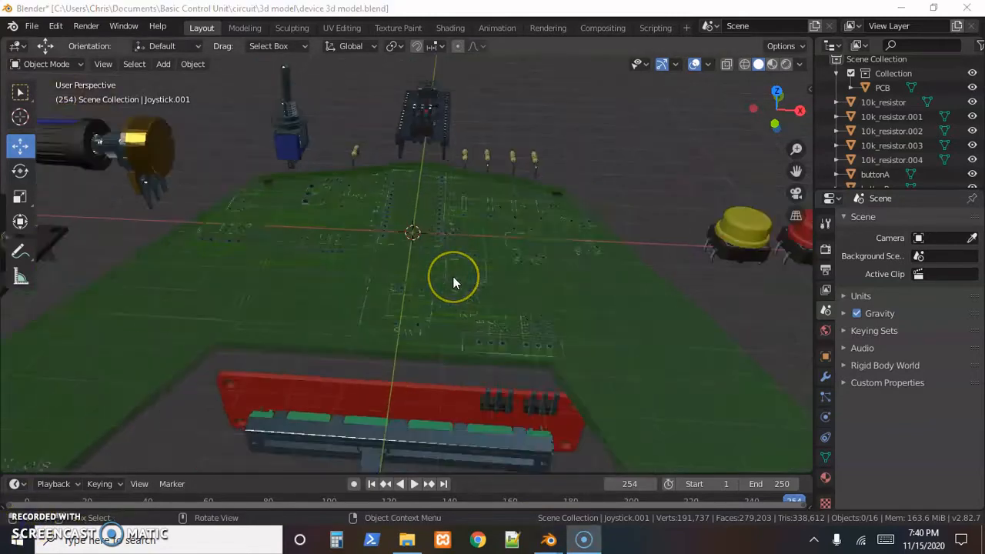
{"action": "scroll", "coordinate": [456, 271], "scroll_direction": "down", "scroll_amount": 3}
{"action": "scroll", "coordinate": [452, 243], "scroll_direction": "up", "scroll_amount": 1}
{"action": "middle_click_drag", "start_coordinate": [416, 229], "coordinate": [428, 250]}
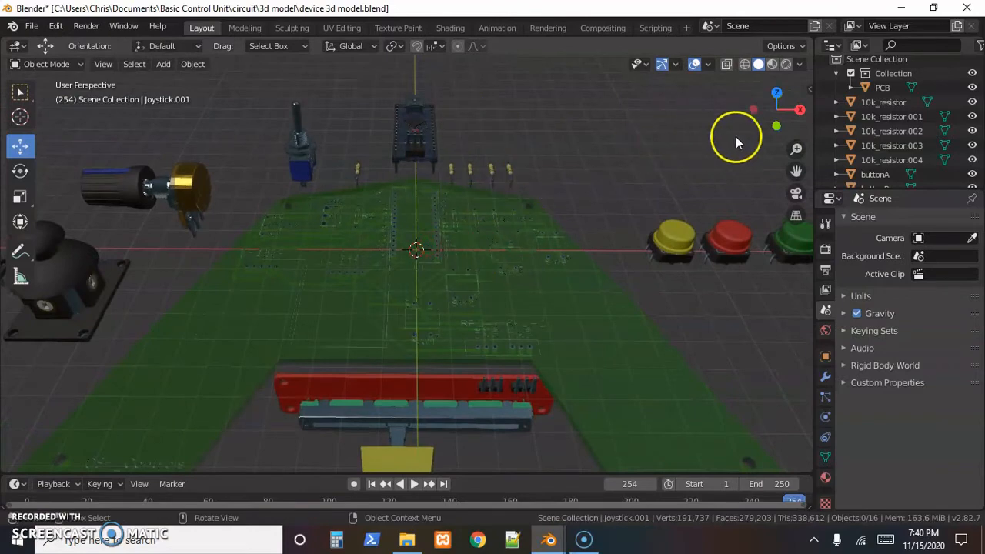
Step: In top orthographic view, move the Nano along negative Y onto its footprint near the PCB's upper edge
{"action": "left_click", "coordinate": [777, 101]}
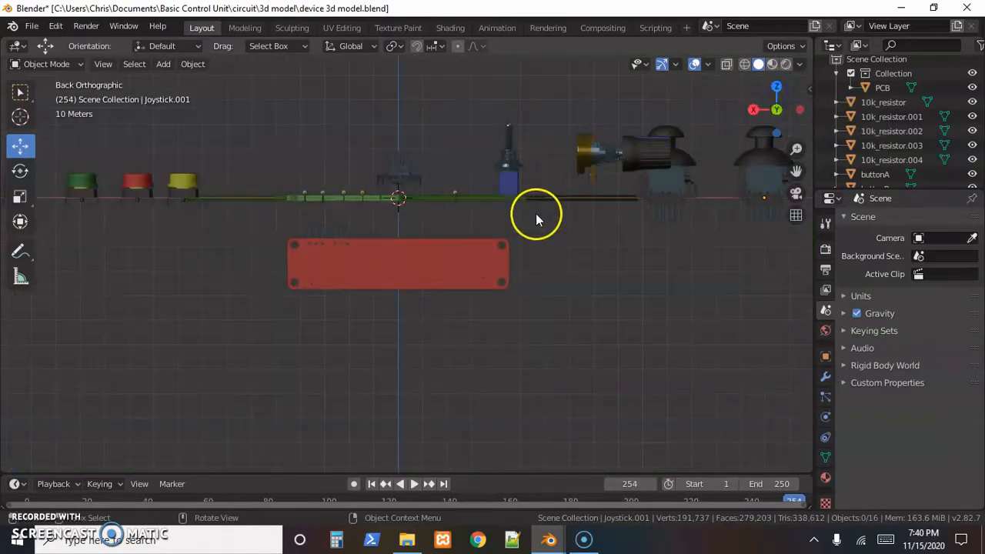
{"action": "left_click", "coordinate": [777, 86]}
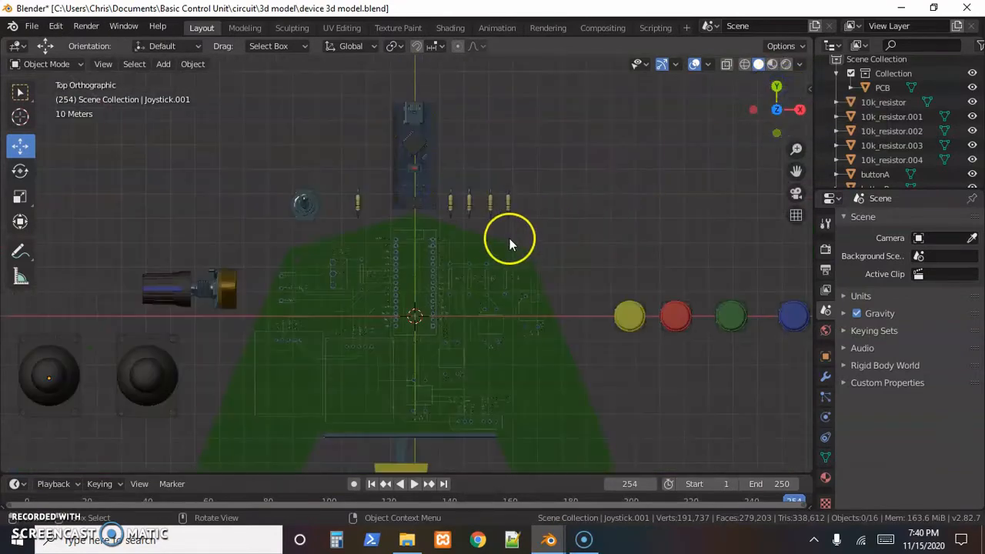
{"action": "scroll", "coordinate": [424, 264], "scroll_direction": "up", "scroll_amount": 2}
{"action": "left_click", "coordinate": [430, 119]}
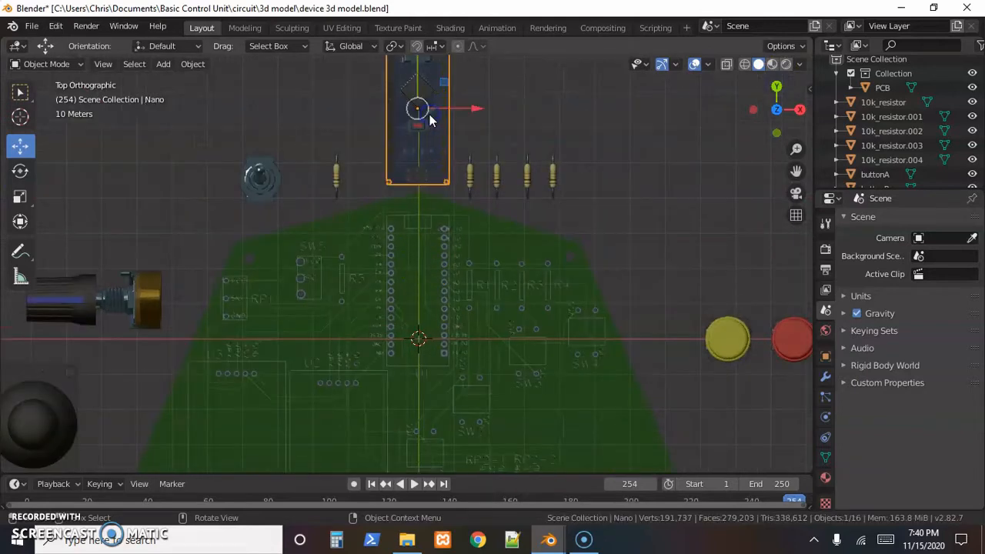
{"action": "scroll", "coordinate": [466, 107], "scroll_direction": "down", "scroll_amount": 1}
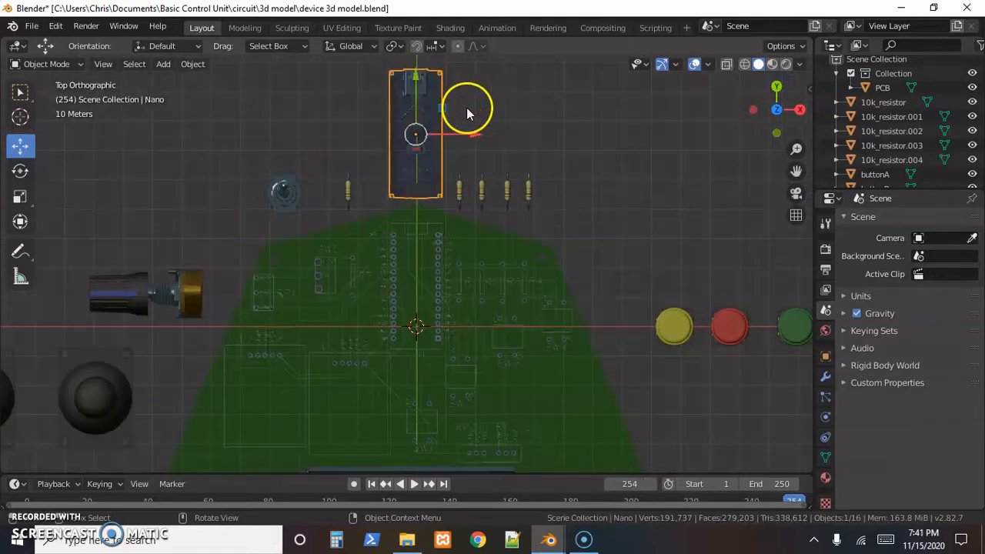
{"action": "left_click_drag", "start_coordinate": [415, 77], "coordinate": [410, 222]}
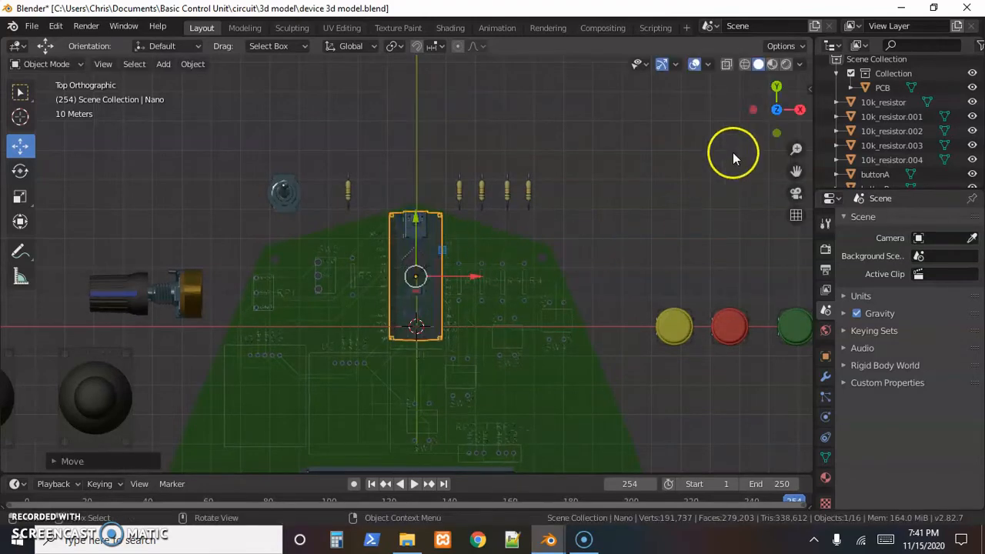
Step: In bottom orthographic view, fine-tune the Nano's Y position and X alignment to match its pins to the PCB's two hole rows
{"action": "left_click", "coordinate": [783, 104]}
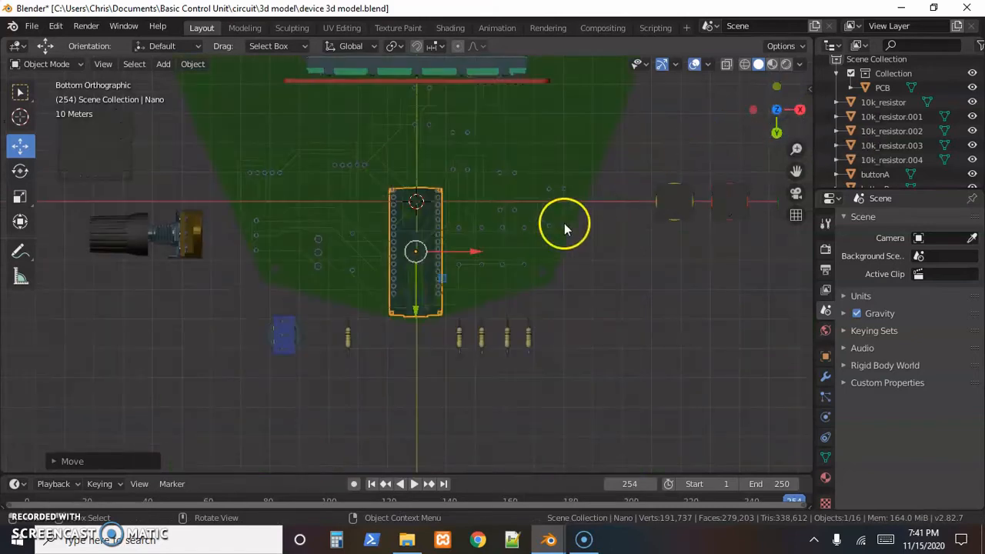
{"action": "scroll", "coordinate": [411, 250], "scroll_direction": "up", "scroll_amount": 3}
{"action": "scroll", "coordinate": [410, 250], "scroll_direction": "up", "scroll_amount": 2}
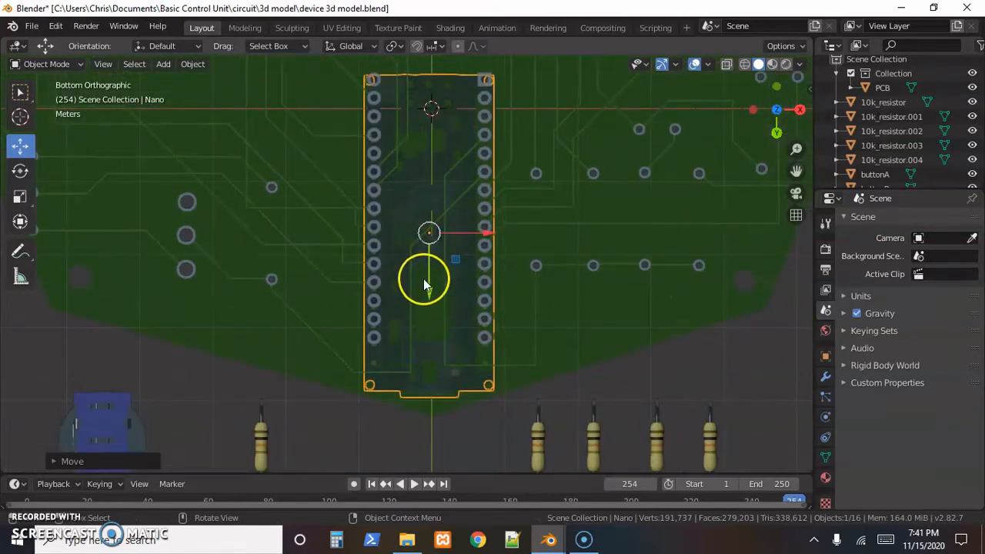
{"action": "mouse_move", "coordinate": [424, 285]}
{"action": "left_mouse_down"}
{"action": "mouse_move", "coordinate": [428, 311]}
{"action": "mouse_move", "coordinate": [433, 269]}
{"action": "left_mouse_up"}
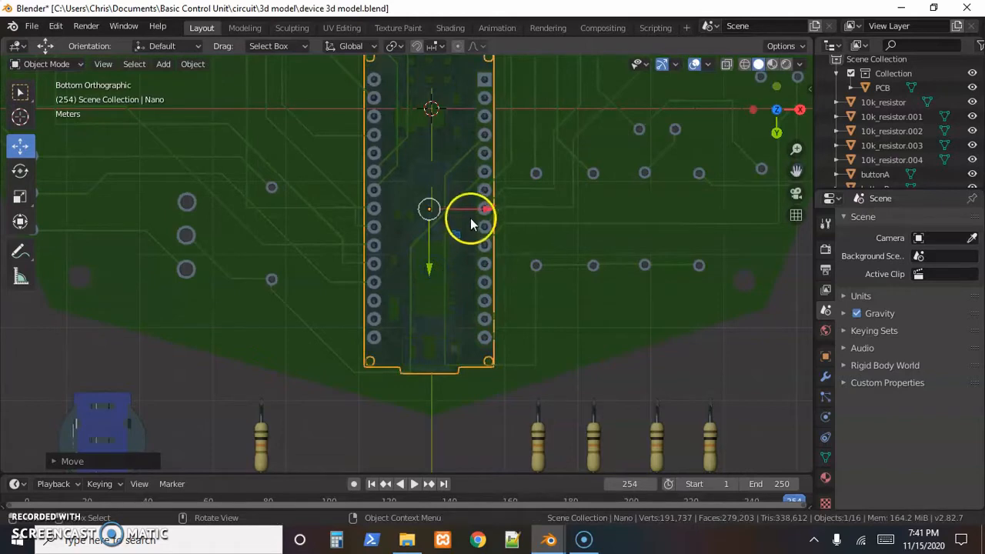
{"action": "left_click_drag", "start_coordinate": [489, 212], "coordinate": [492, 211]}
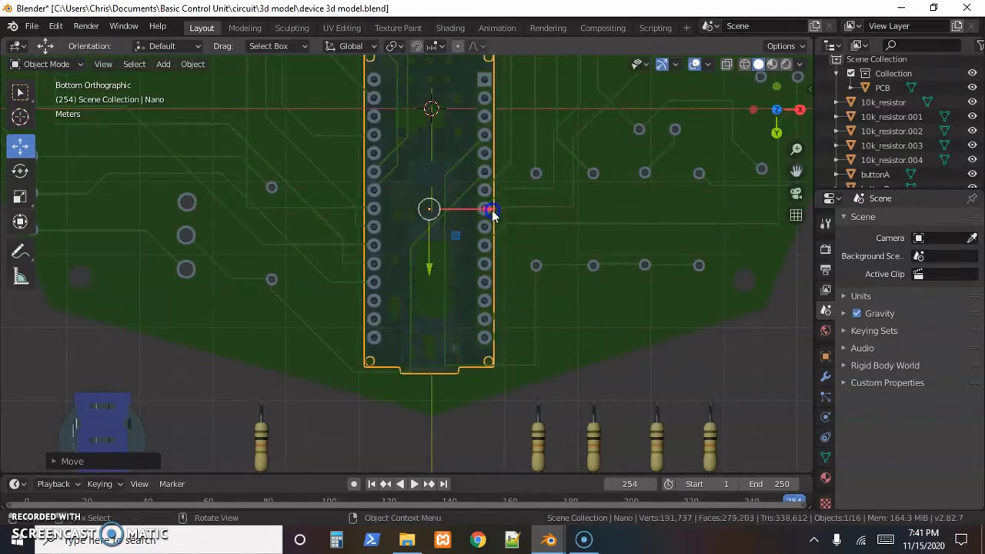
Step: Lower the Nano along Z in right orthographic view so its header pins pass through the PCB, and check the fit
{"action": "left_click", "coordinate": [777, 109]}
{"action": "scroll", "coordinate": [630, 184], "scroll_direction": "down", "scroll_amount": 2}
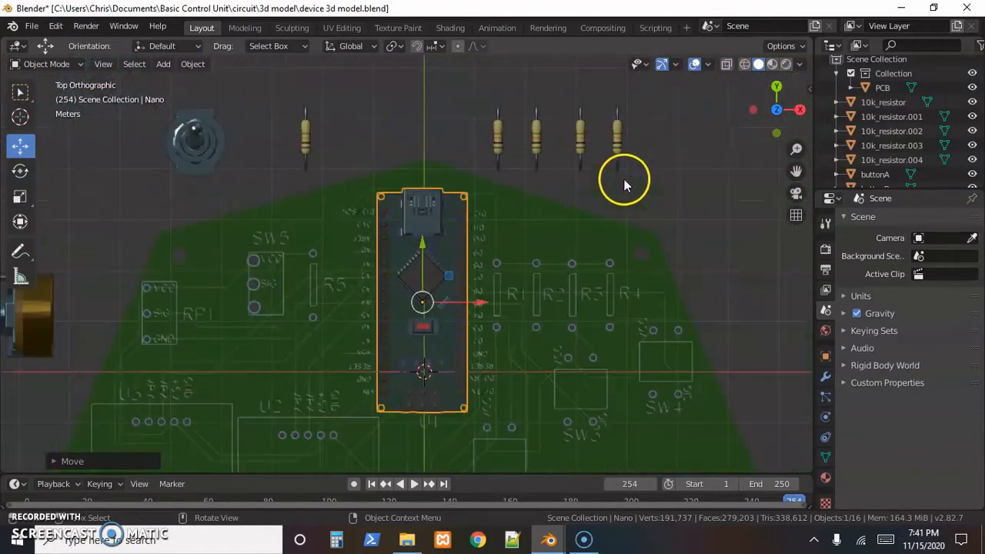
{"action": "left_click", "coordinate": [801, 109]}
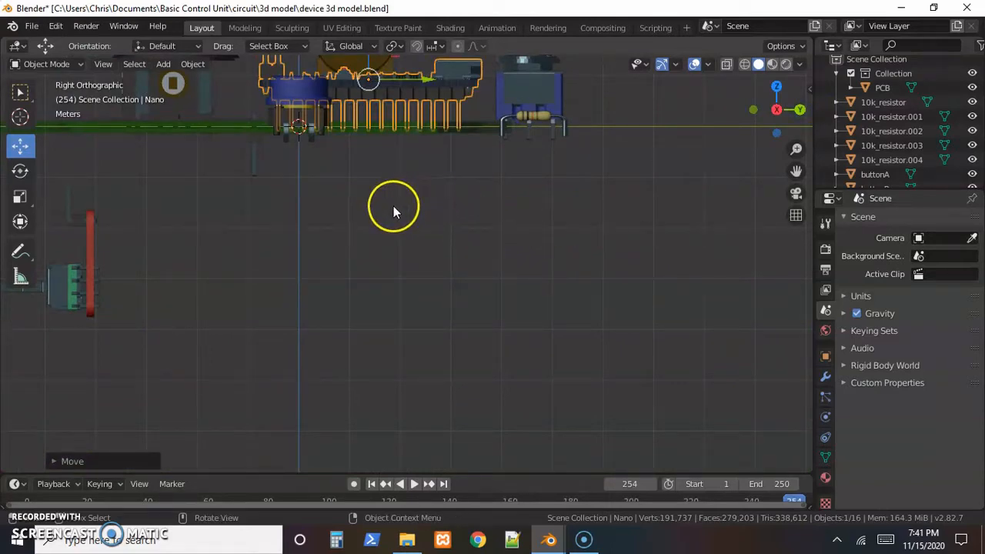
{"action": "middle_click_drag", "start_coordinate": [393, 206], "coordinate": [380, 249]}
{"action": "scroll", "coordinate": [380, 244], "scroll_direction": "down", "scroll_amount": 5}
{"action": "scroll", "coordinate": [379, 242], "scroll_direction": "up", "scroll_amount": 3}
{"action": "scroll", "coordinate": [379, 241], "scroll_direction": "down", "scroll_amount": 3}
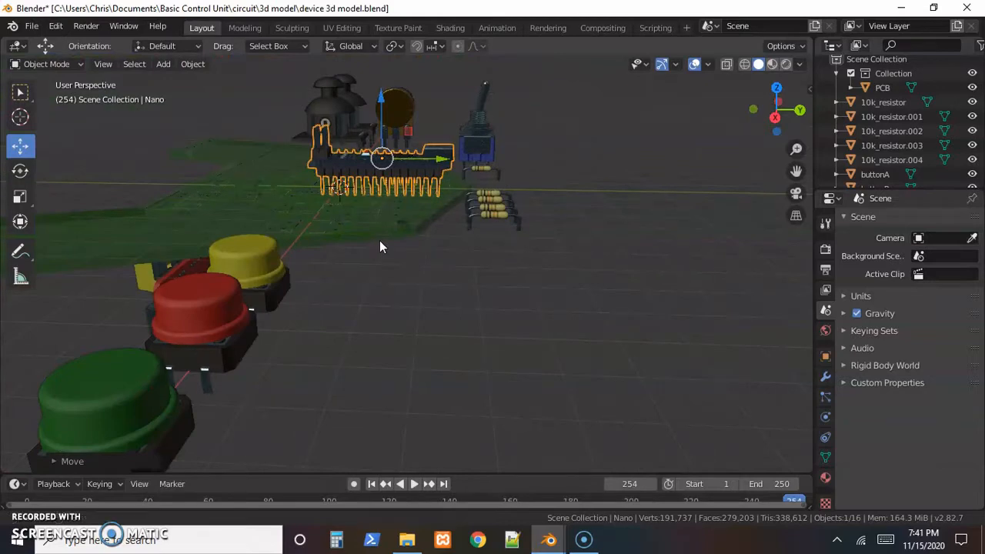
{"action": "middle_click_drag", "start_coordinate": [379, 240], "coordinate": [403, 285], "text": "shift"}
{"action": "scroll", "coordinate": [396, 310], "scroll_direction": "up", "scroll_amount": 3}
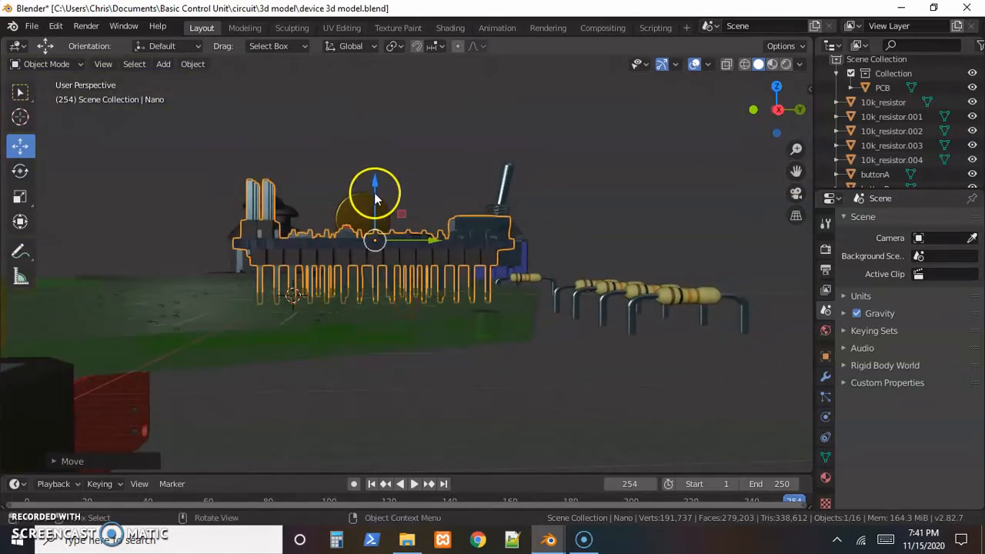
{"action": "left_click", "coordinate": [779, 110]}
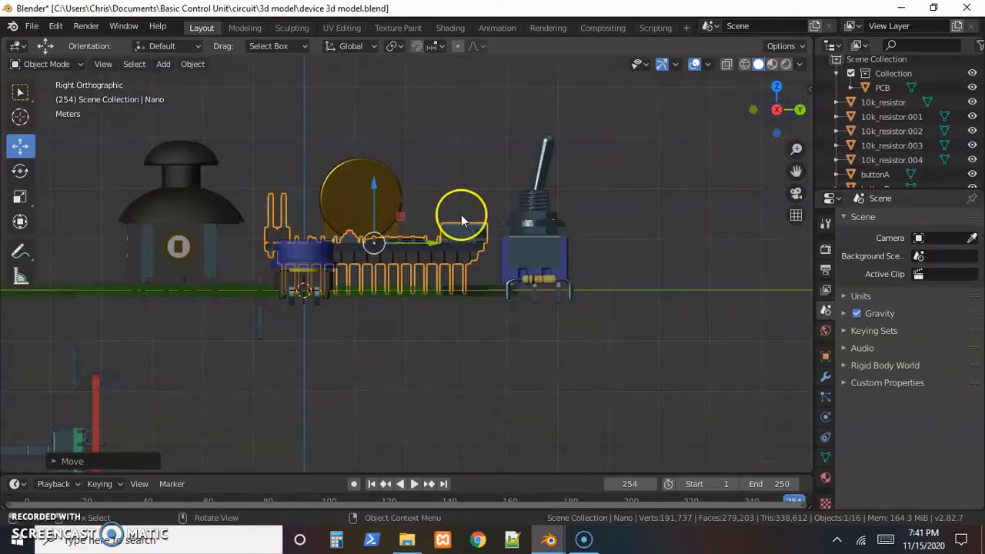
{"action": "left_click_drag", "start_coordinate": [377, 192], "coordinate": [377, 201]}
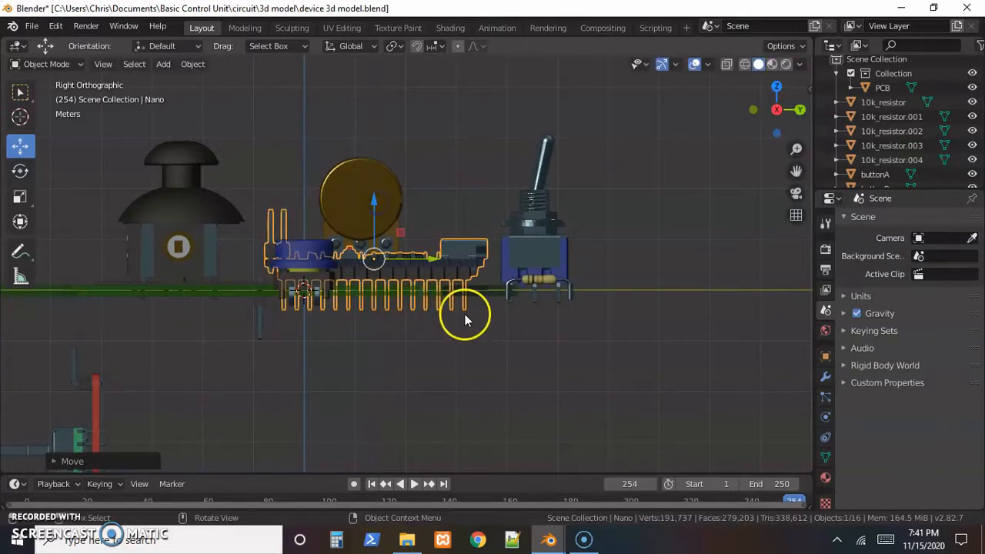
{"action": "scroll", "coordinate": [460, 335], "scroll_direction": "up", "scroll_amount": 5}
{"action": "middle_click_drag", "start_coordinate": [456, 336], "coordinate": [556, 338]}
{"action": "scroll", "coordinate": [439, 321], "scroll_direction": "down", "scroll_amount": 9}
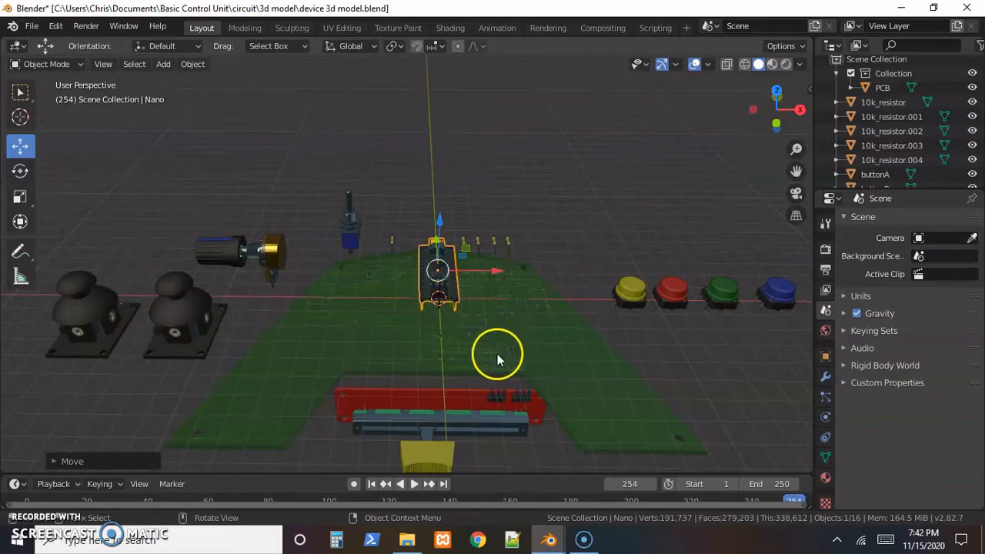
{"action": "left_click", "coordinate": [436, 292]}
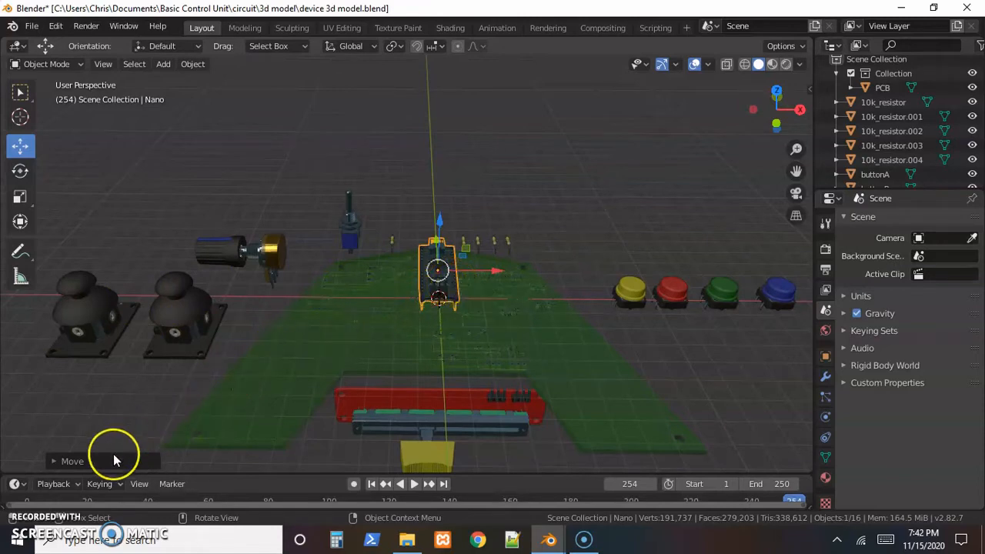
Step: Examine the assembled device from several angles, including the joysticks, buttons, slider and PCB, leaving nothing selected
{"action": "left_click", "coordinate": [269, 356]}
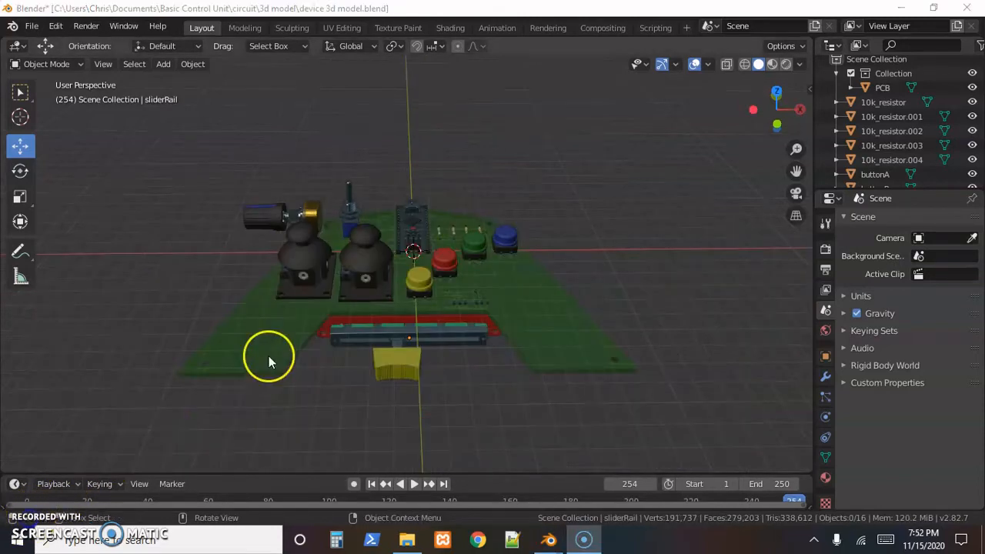
{"action": "middle_click_drag", "start_coordinate": [487, 415], "coordinate": [508, 442]}
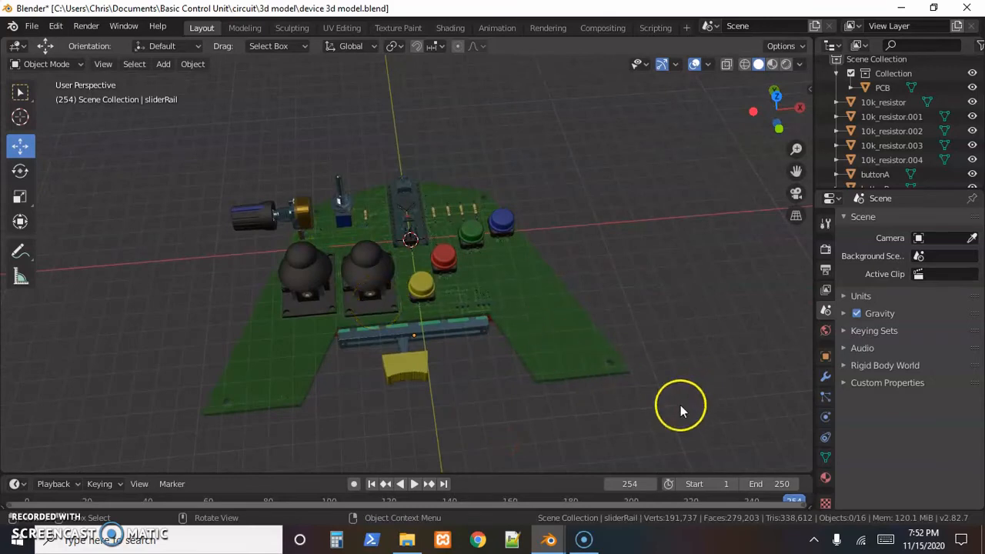
{"action": "middle_click_drag", "start_coordinate": [681, 405], "coordinate": [673, 429]}
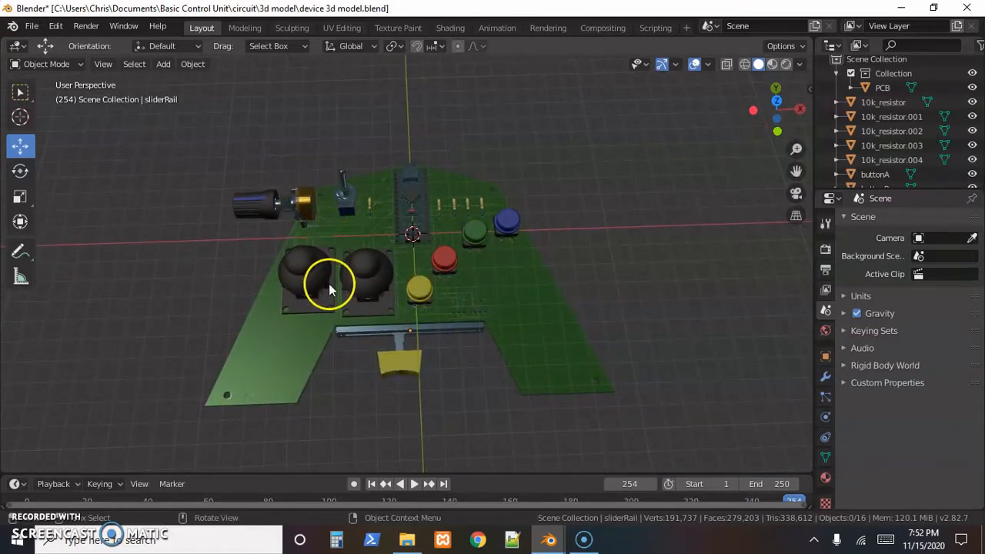
{"action": "middle_click_drag", "start_coordinate": [615, 279], "coordinate": [590, 202]}
{"action": "scroll", "coordinate": [616, 331], "scroll_direction": "up", "scroll_amount": 3}
{"action": "scroll", "coordinate": [613, 323], "scroll_direction": "down", "scroll_amount": 5}
{"action": "left_click", "coordinate": [490, 288]}
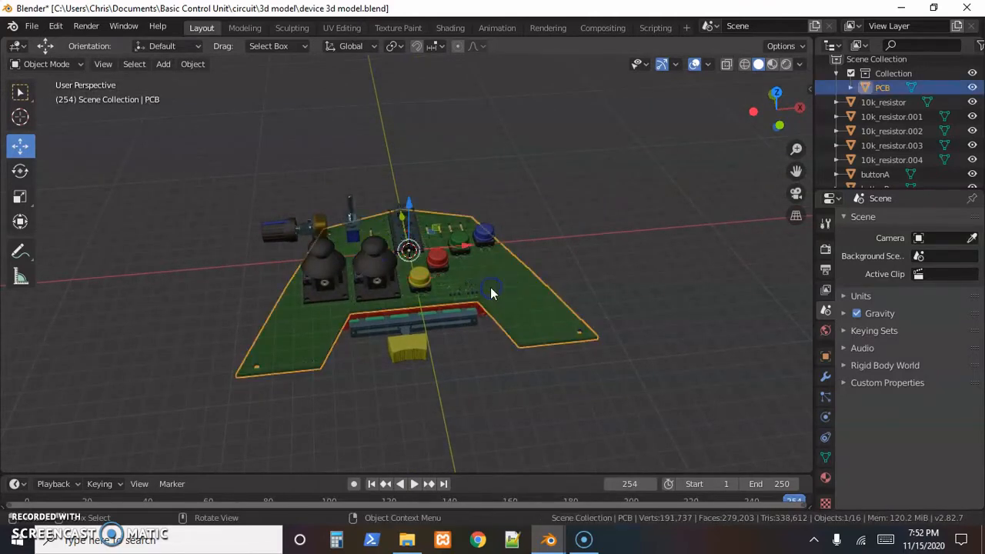
{"action": "left_click", "coordinate": [630, 248]}
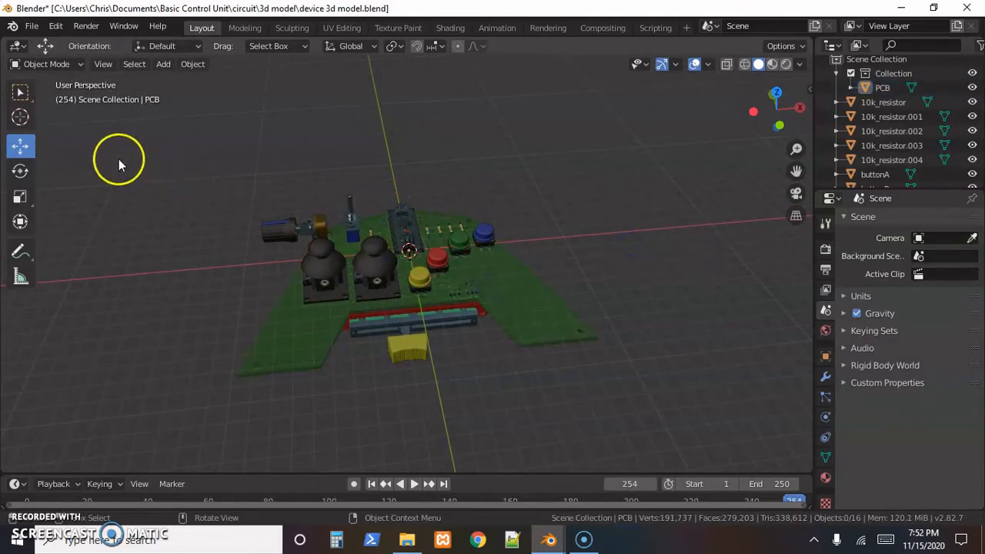
Step: Switch to the Lasso Select tool and select the PCB together with all its mounted components
{"action": "left_click", "coordinate": [20, 93]}
{"action": "left_click_drag", "start_coordinate": [198, 268], "coordinate": [543, 180]}
{"action": "left_click", "coordinate": [160, 183]}
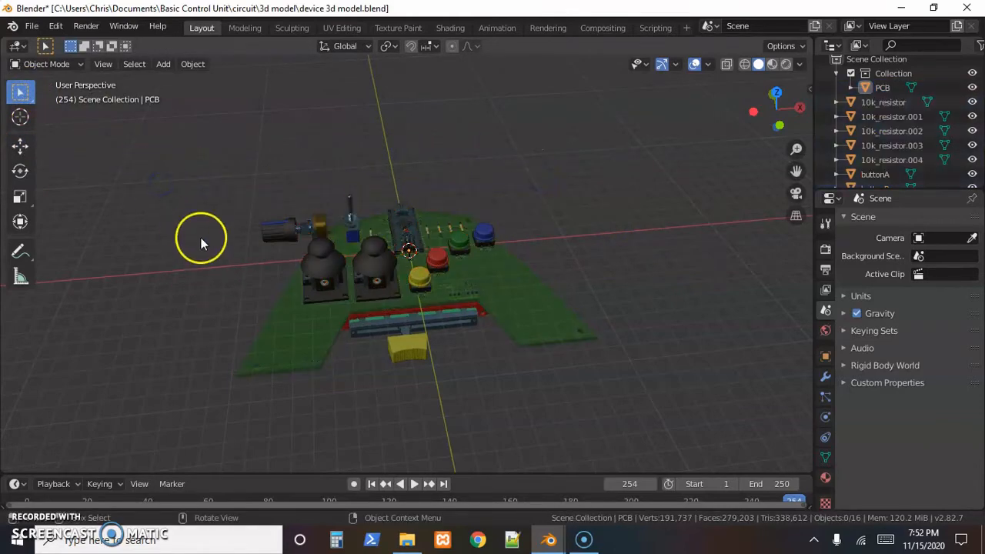
{"action": "key", "text": "w"}
{"action": "key", "text": "w"}
{"action": "mouse_move", "coordinate": [210, 283]}
{"action": "left_mouse_down"}
{"action": "mouse_move", "coordinate": [221, 190]}
{"action": "mouse_move", "coordinate": [443, 208]}
{"action": "mouse_move", "coordinate": [582, 398]}
{"action": "mouse_move", "coordinate": [231, 373]}
{"action": "left_mouse_up"}
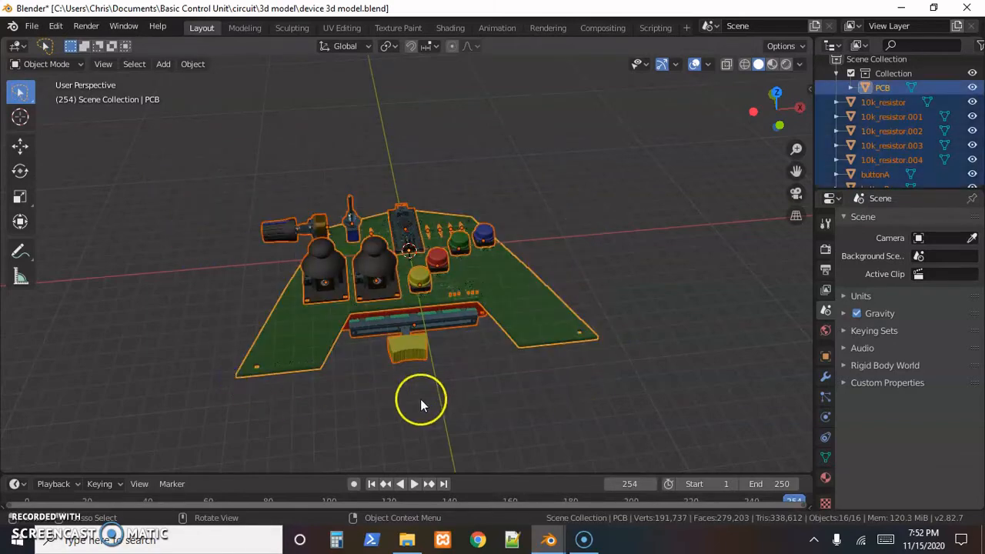
{"action": "middle_click_drag", "start_coordinate": [421, 399], "coordinate": [455, 414]}
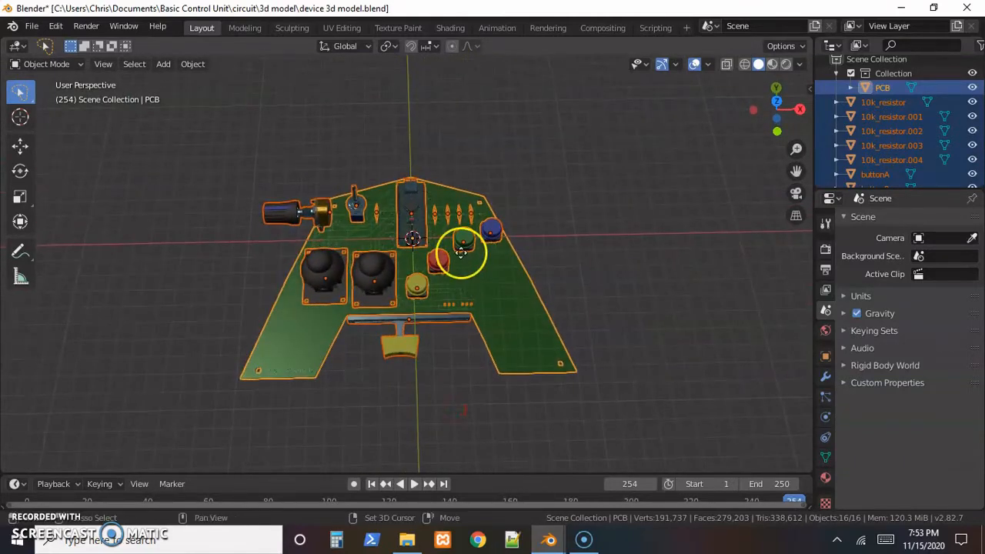
Step: Duplicate the whole device in place and delete the duplicate
{"action": "key", "text": "shift+d"}
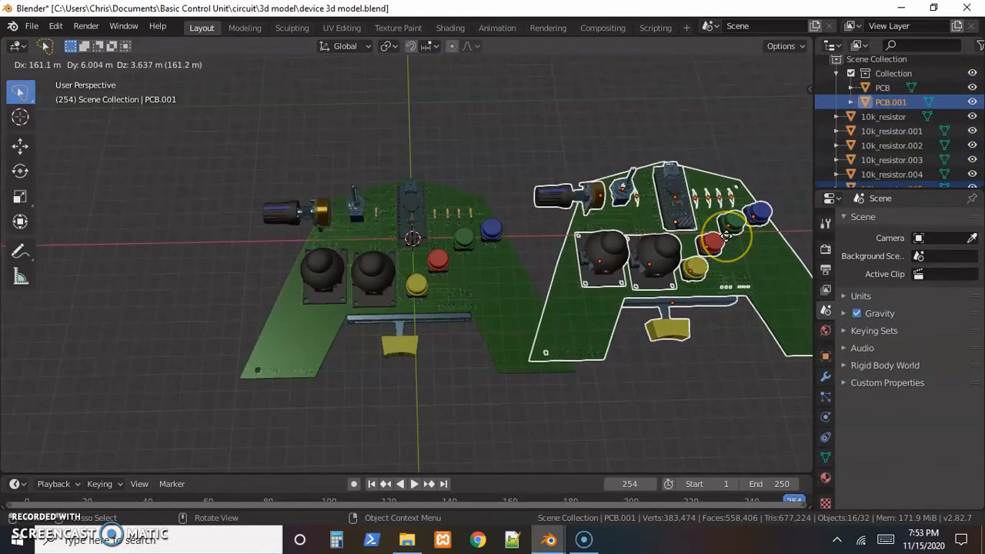
{"action": "right_click", "coordinate": [699, 243]}
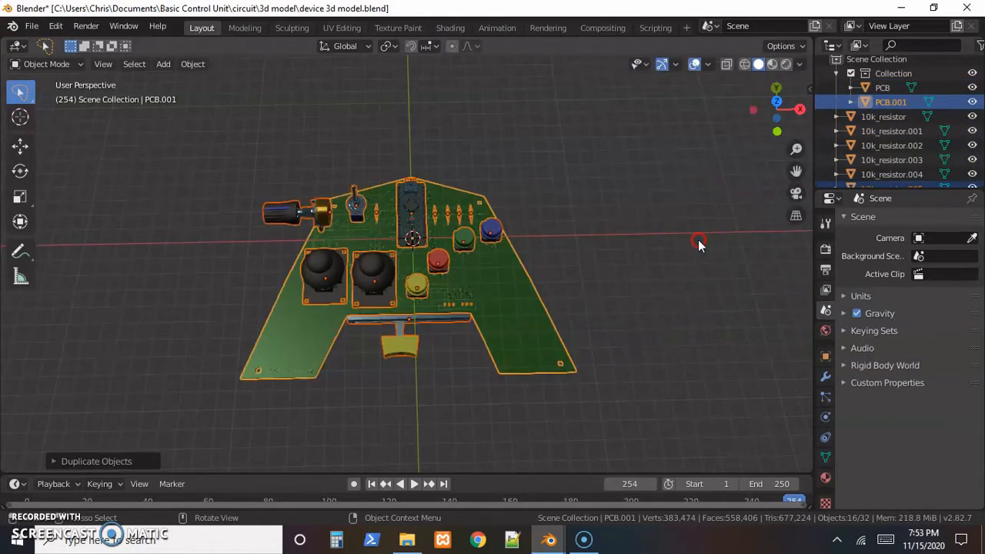
{"action": "scroll", "coordinate": [576, 307], "scroll_direction": "down", "scroll_amount": 4}
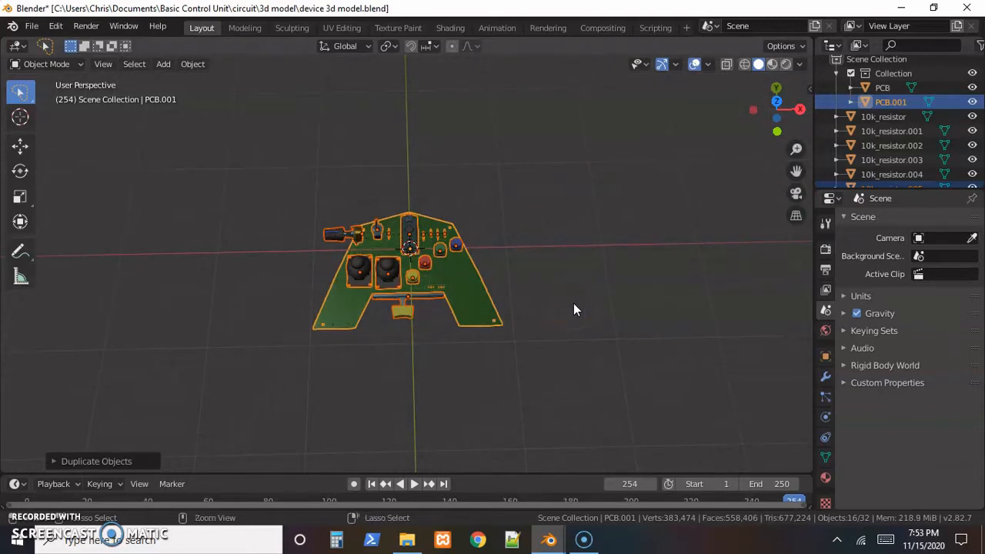
{"action": "key", "text": "x"}
{"action": "left_click", "coordinate": [567, 331]}
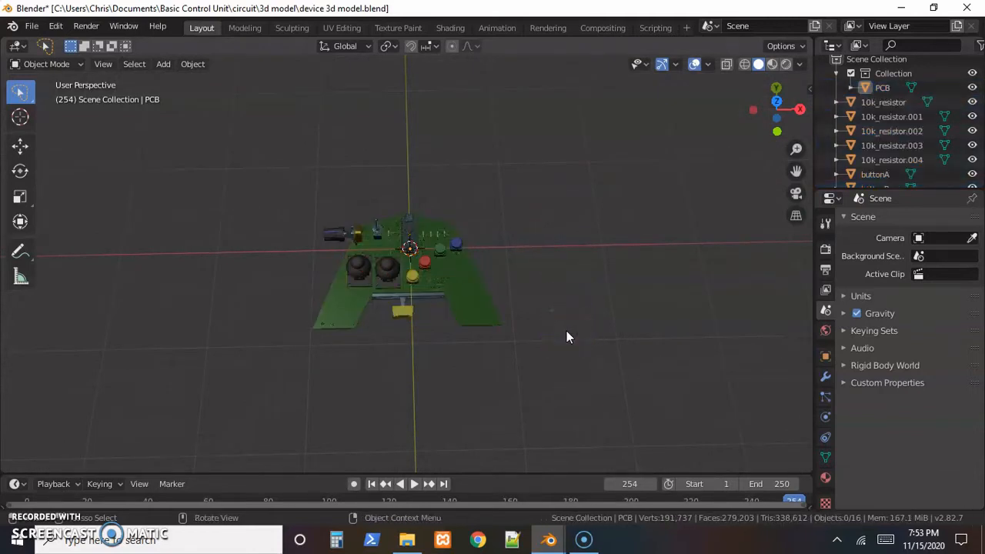
Step: Select the whole device with all its components and place a duplicate beside the original
{"action": "mouse_move", "coordinate": [248, 268]}
{"action": "left_mouse_down"}
{"action": "mouse_move", "coordinate": [275, 213]}
{"action": "mouse_move", "coordinate": [541, 227]}
{"action": "mouse_move", "coordinate": [306, 394]}
{"action": "mouse_move", "coordinate": [270, 335]}
{"action": "left_mouse_up"}
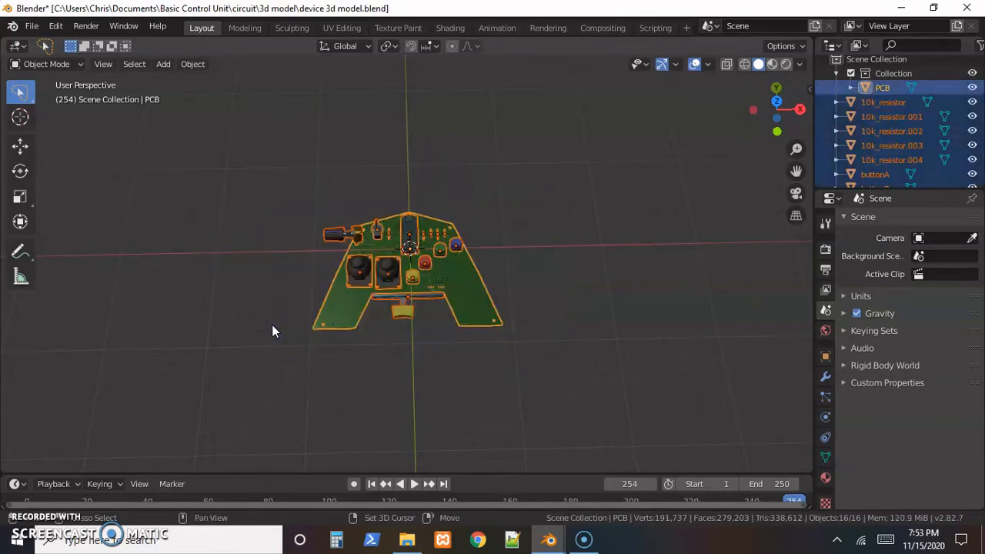
{"action": "key", "text": "shift+d"}
{"action": "left_click", "coordinate": [491, 274]}
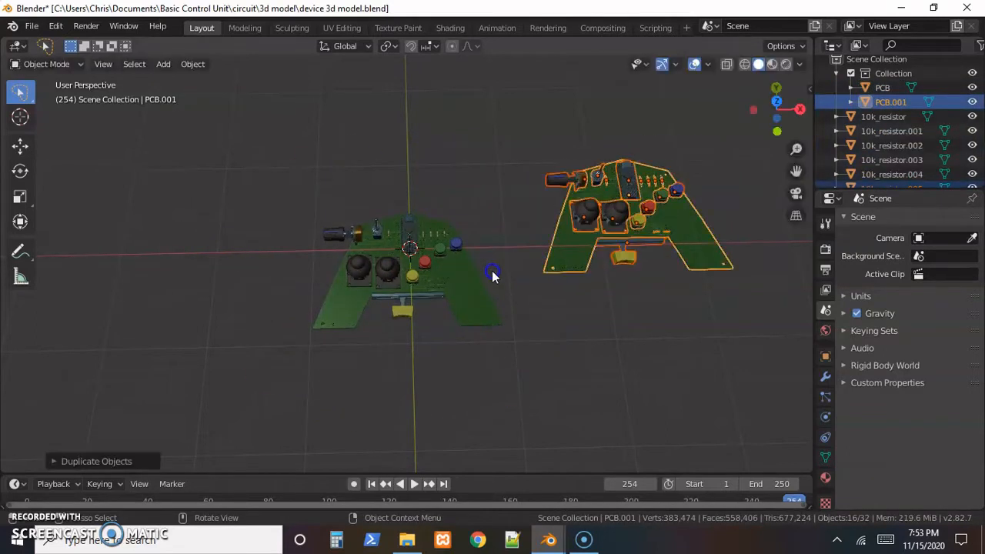
Step: Join all parts of the duplicated device into a single object and clear the selection
{"action": "middle_click_drag", "start_coordinate": [583, 311], "coordinate": [567, 239]}
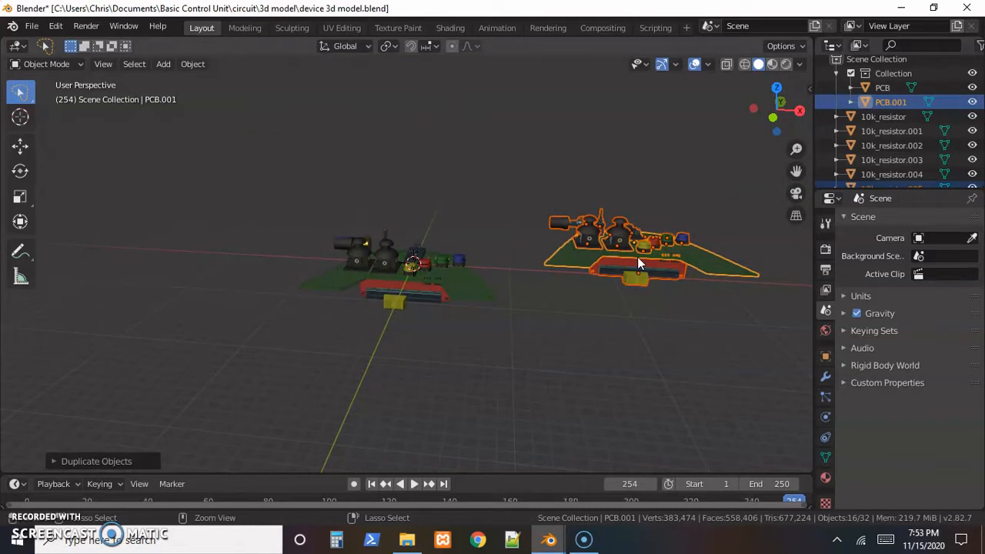
{"action": "left_click", "coordinate": [605, 281]}
{"action": "scroll", "coordinate": [643, 324], "scroll_direction": "up", "scroll_amount": 2}
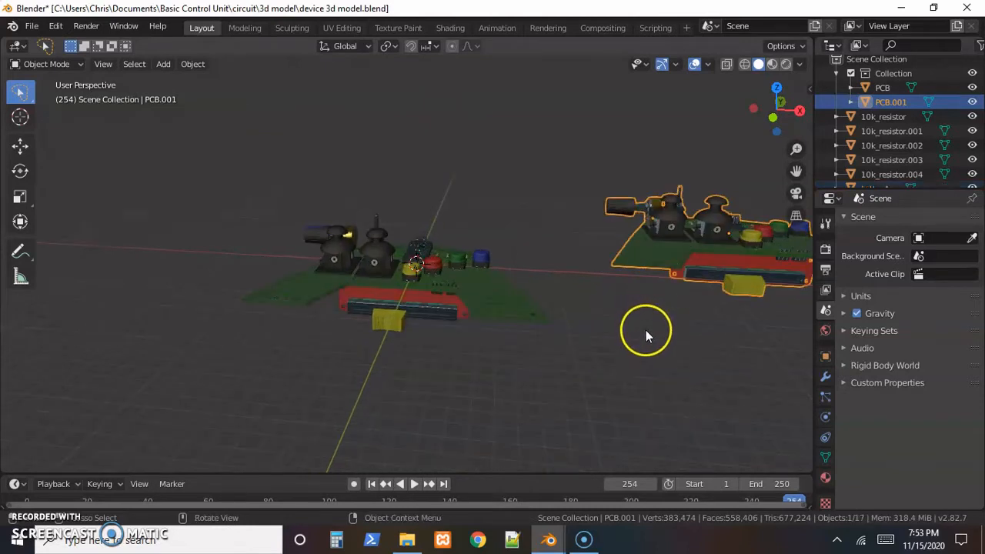
{"action": "scroll", "coordinate": [636, 331], "scroll_direction": "down", "scroll_amount": 3}
{"action": "left_click", "coordinate": [636, 316]}
{"action": "middle_click_drag", "start_coordinate": [636, 321], "coordinate": [644, 385]}
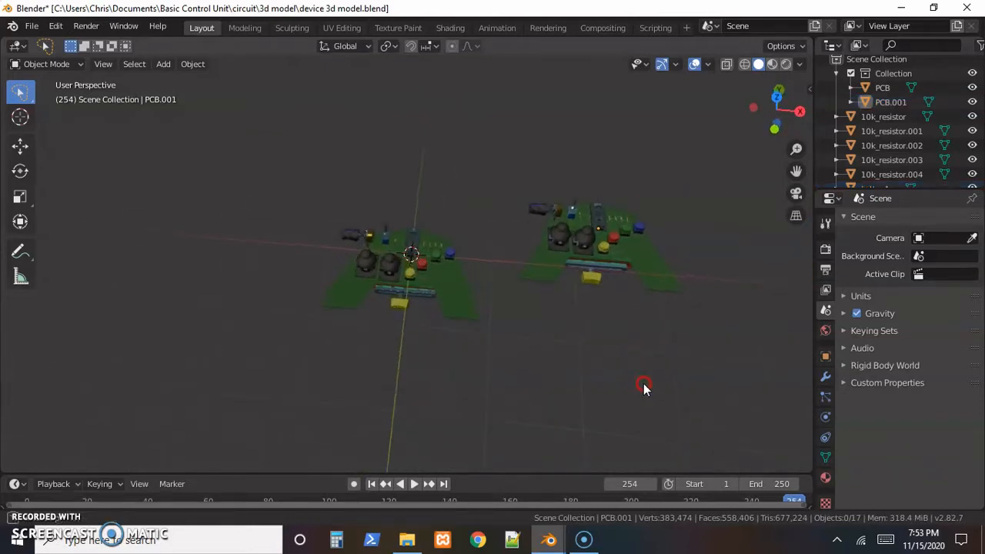
Step: Select the joined duplicate and inspect it as one piece, up close and from a low front angle
{"action": "left_click", "coordinate": [552, 252]}
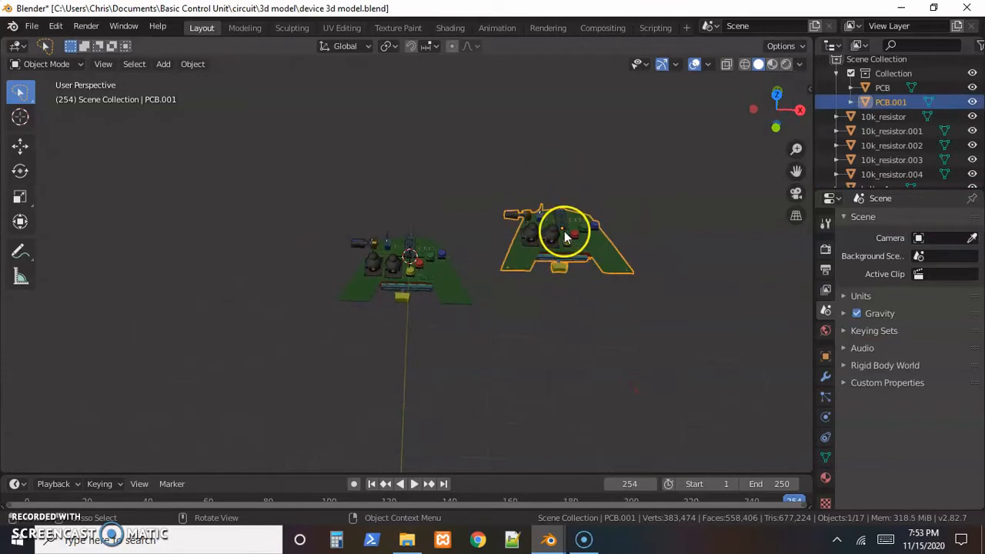
{"action": "scroll", "coordinate": [568, 258], "scroll_direction": "up", "scroll_amount": 2}
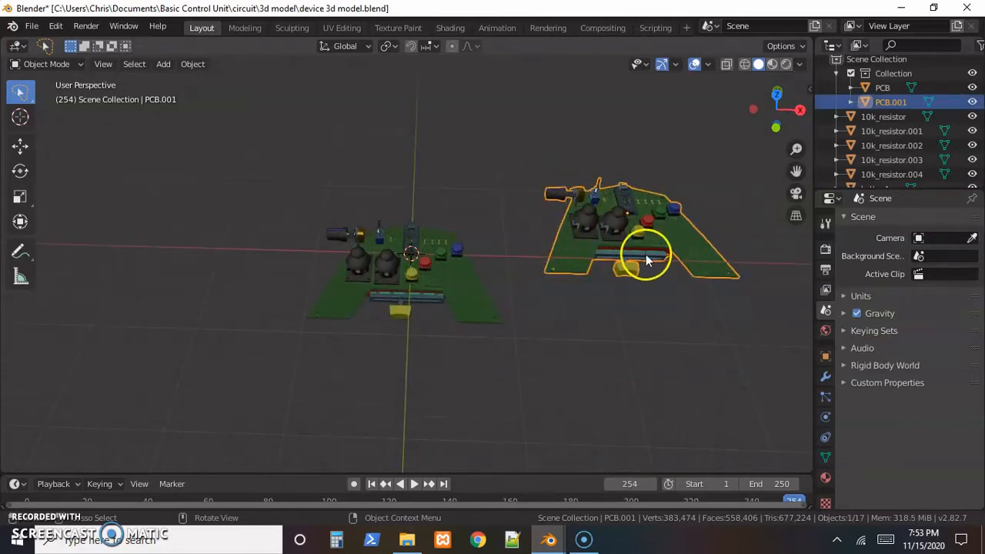
{"action": "scroll", "coordinate": [623, 279], "scroll_direction": "up", "scroll_amount": 5}
{"action": "middle_click_drag", "start_coordinate": [619, 245], "coordinate": [511, 254], "text": "shift"}
{"action": "middle_click_drag", "start_coordinate": [422, 292], "coordinate": [179, 242]}
{"action": "scroll", "coordinate": [230, 258], "scroll_direction": "down", "scroll_amount": 3}
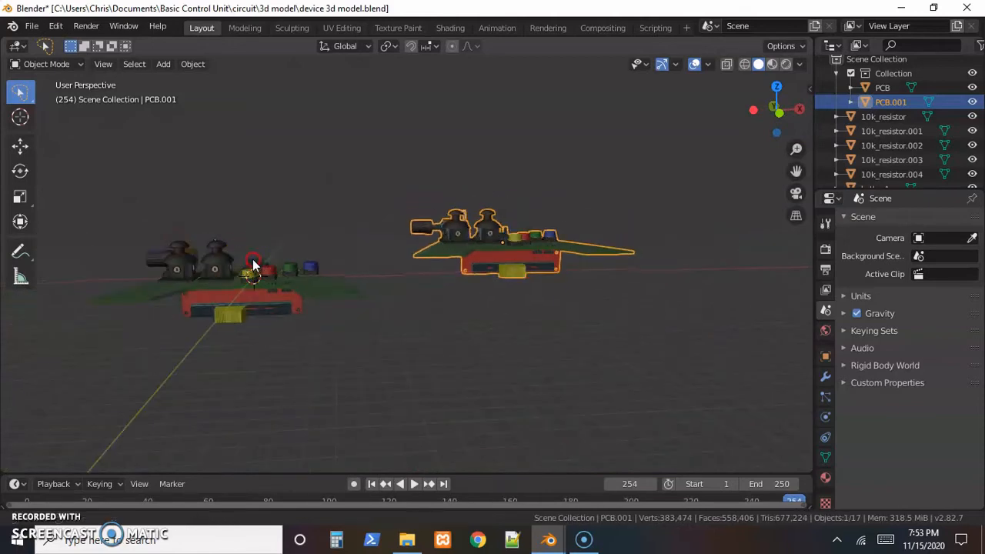
Step: Raise the original device's two joysticks one after the other along Z, above the PCB
{"action": "middle_click_drag", "start_coordinate": [254, 264], "coordinate": [359, 268]}
{"action": "left_click", "coordinate": [348, 254]}
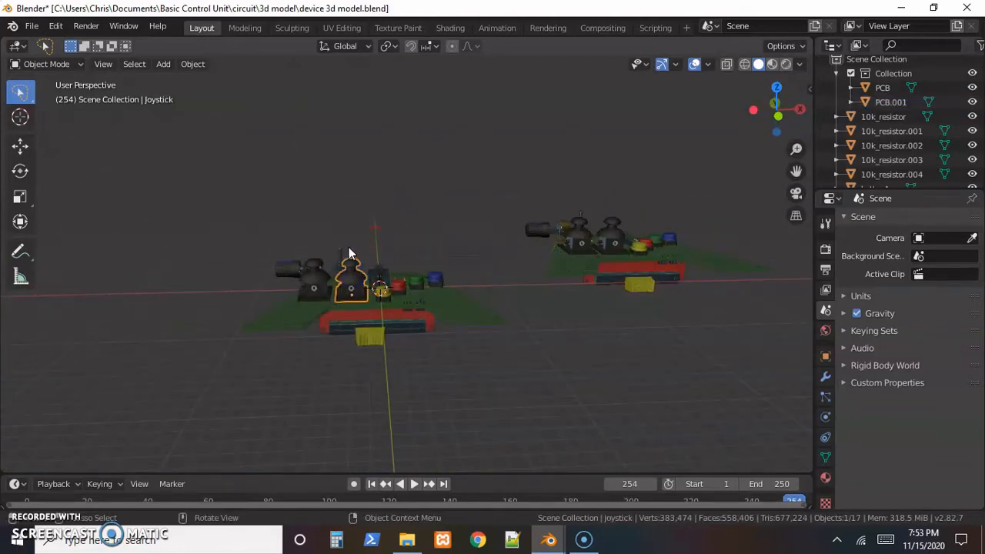
{"action": "left_click", "coordinate": [21, 146]}
{"action": "left_click", "coordinate": [371, 245]}
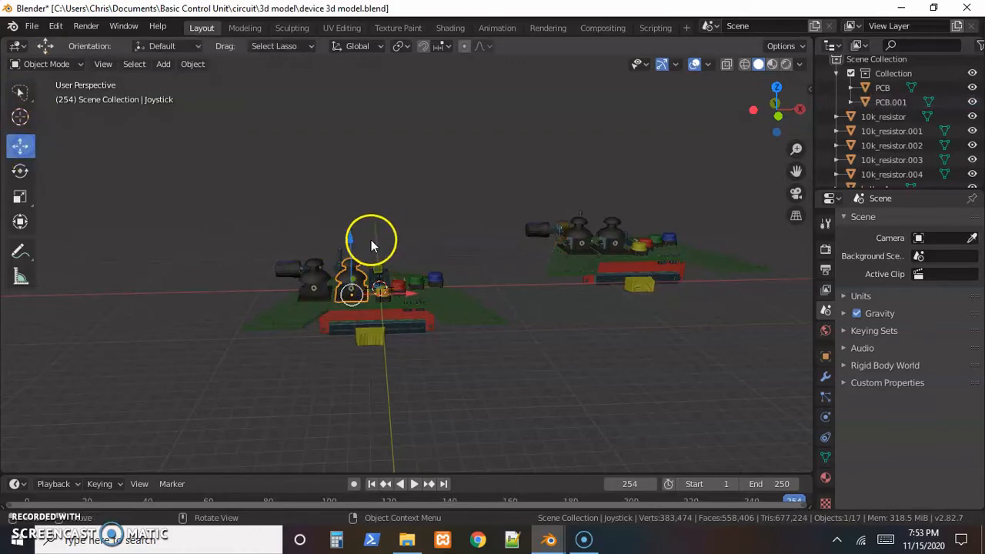
{"action": "left_click_drag", "start_coordinate": [349, 235], "coordinate": [323, 279]}
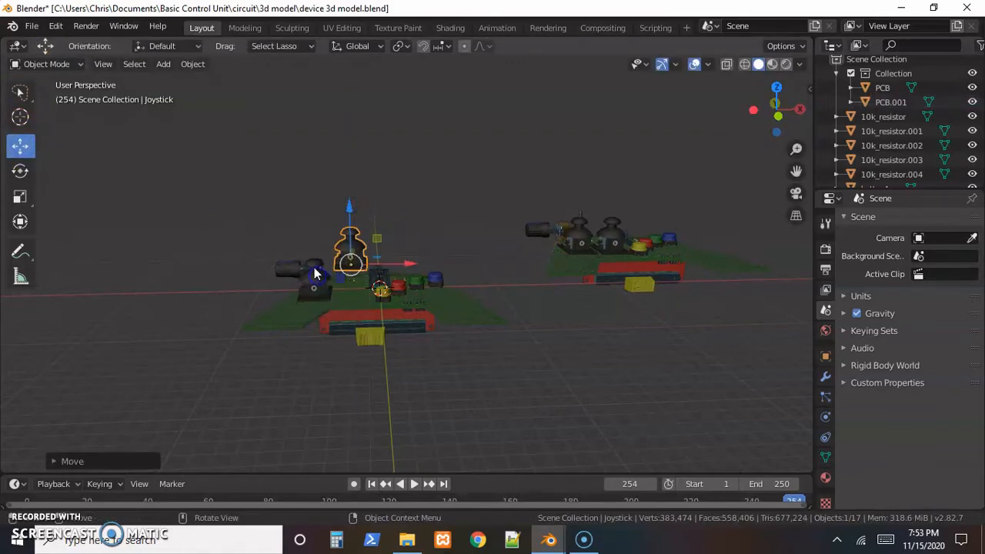
{"action": "left_click", "coordinate": [315, 271]}
{"action": "left_click_drag", "start_coordinate": [313, 236], "coordinate": [320, 215]}
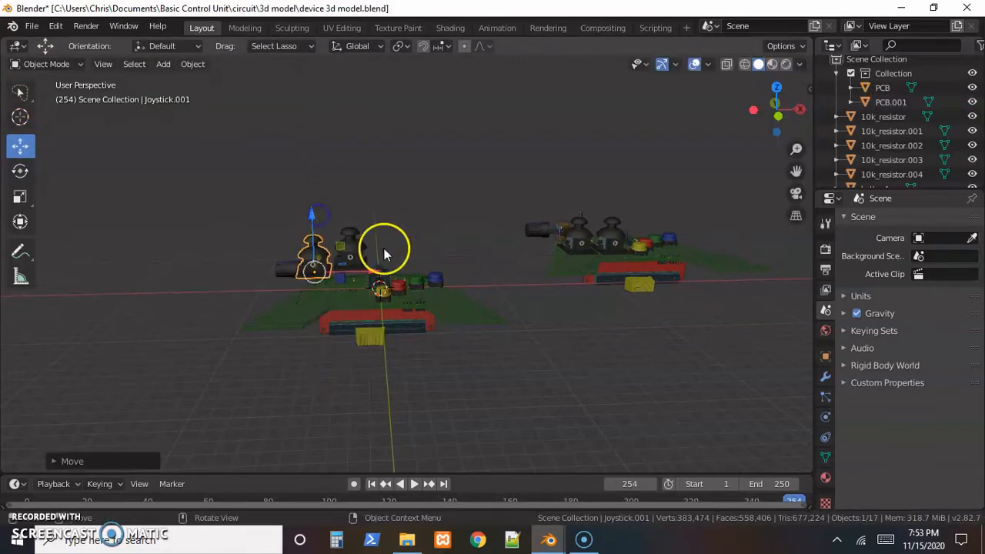
Step: Lower the original device's slider rail along Z, away from the PCB, and clear the selection
{"action": "left_click", "coordinate": [376, 327]}
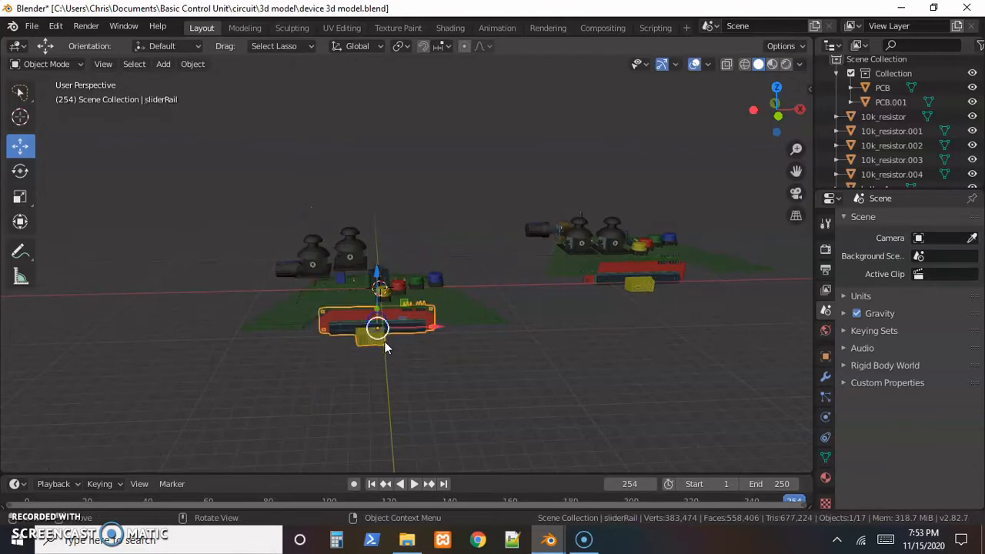
{"action": "left_click_drag", "start_coordinate": [376, 269], "coordinate": [378, 296]}
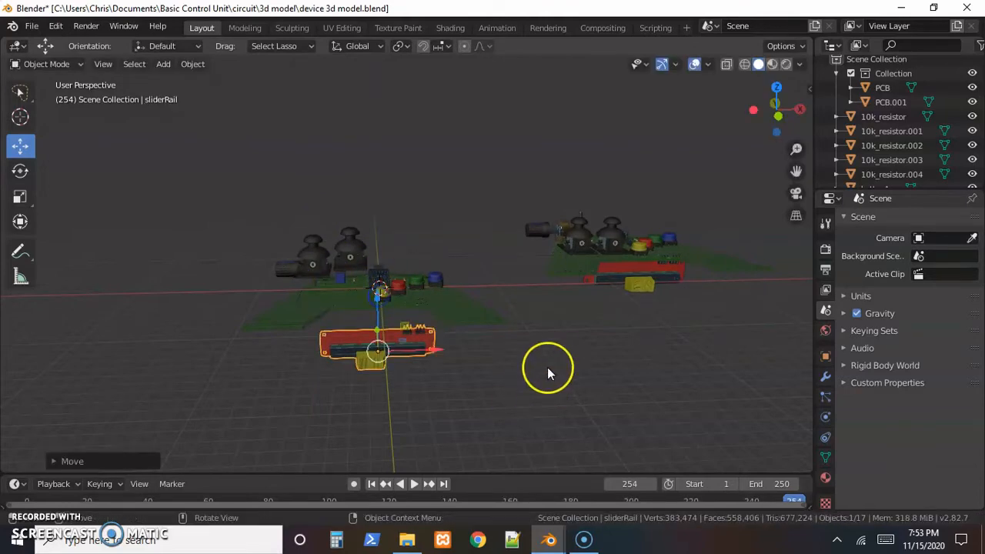
{"action": "middle_click_drag", "start_coordinate": [547, 367], "coordinate": [548, 414]}
{"action": "left_click", "coordinate": [563, 392]}
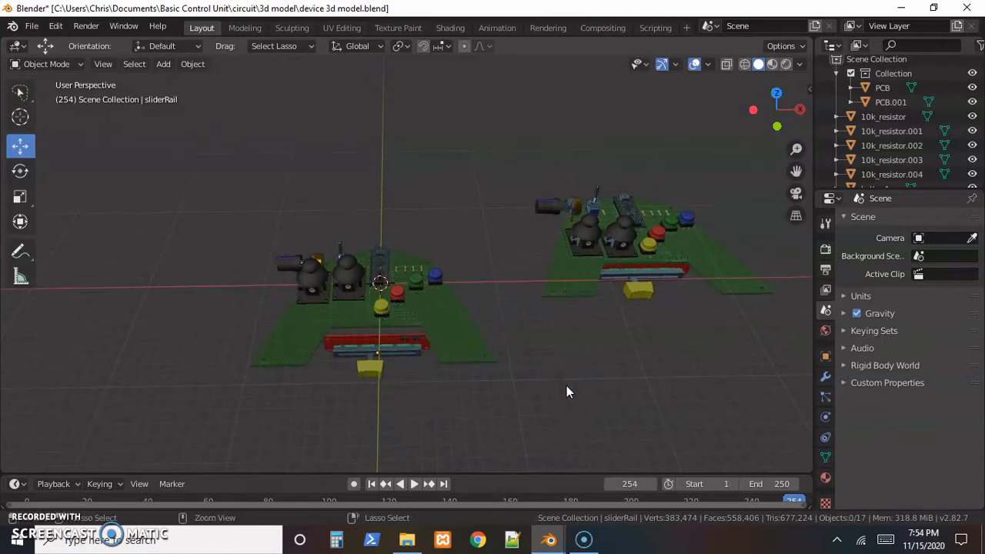
Step: Undo the slider rail and joystick moves on the original device, leaving nothing selected
{"action": "key", "text": "ctrl+z"}
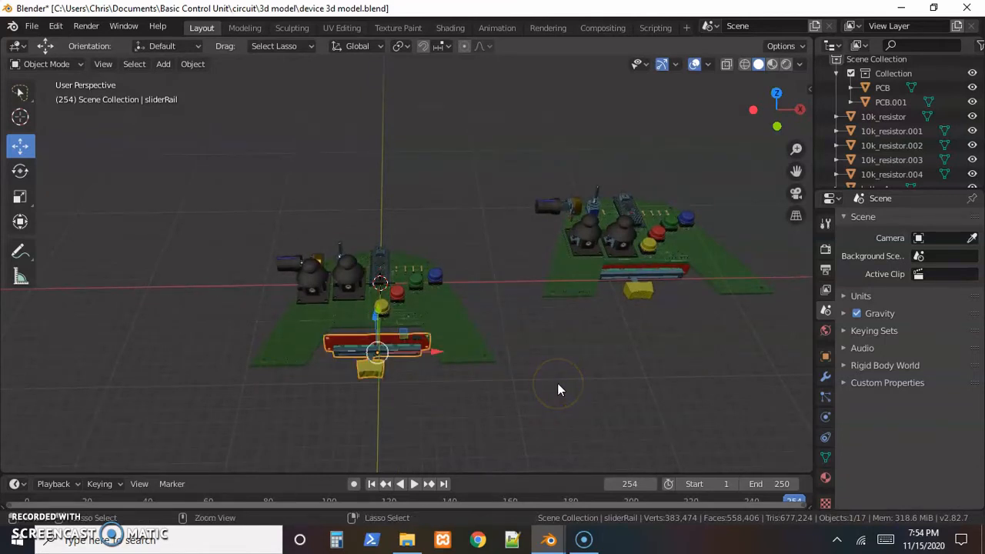
{"action": "key", "text": "ctrl+z"}
{"action": "key", "text": "ctrl+z"}
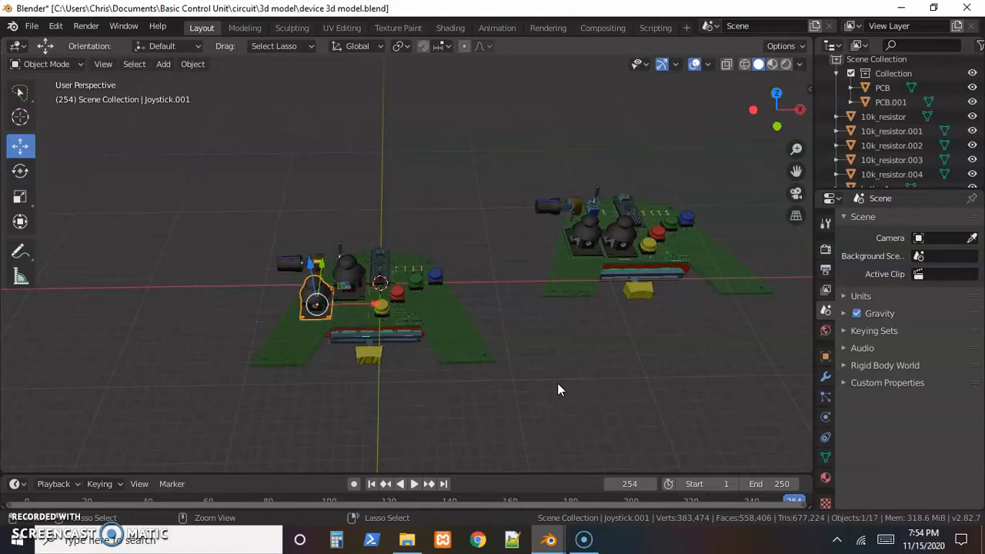
{"action": "key", "text": "ctrl+z"}
{"action": "key", "text": "ctrl+z"}
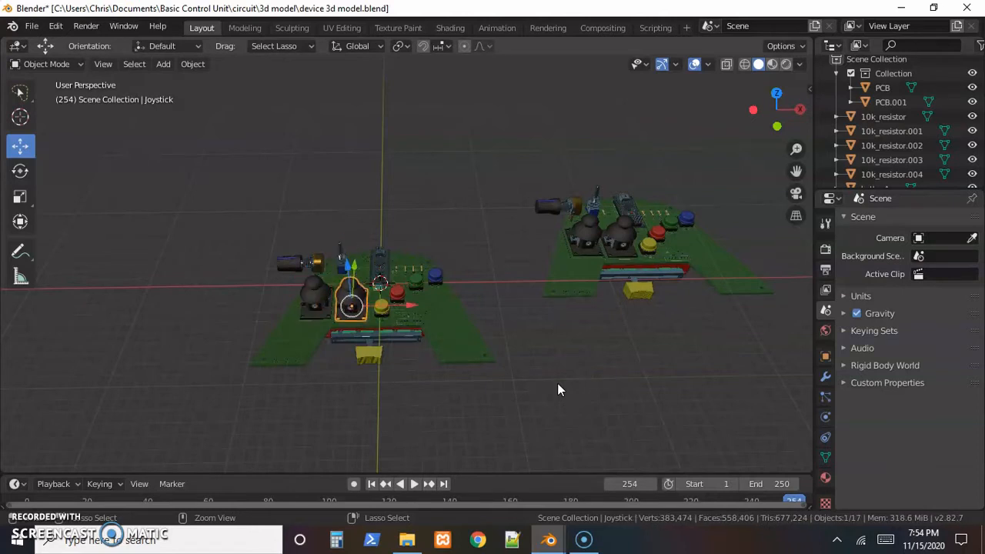
{"action": "key", "text": "ctrl+z"}
{"action": "key", "text": "ctrl+z"}
{"action": "left_click", "coordinate": [634, 334]}
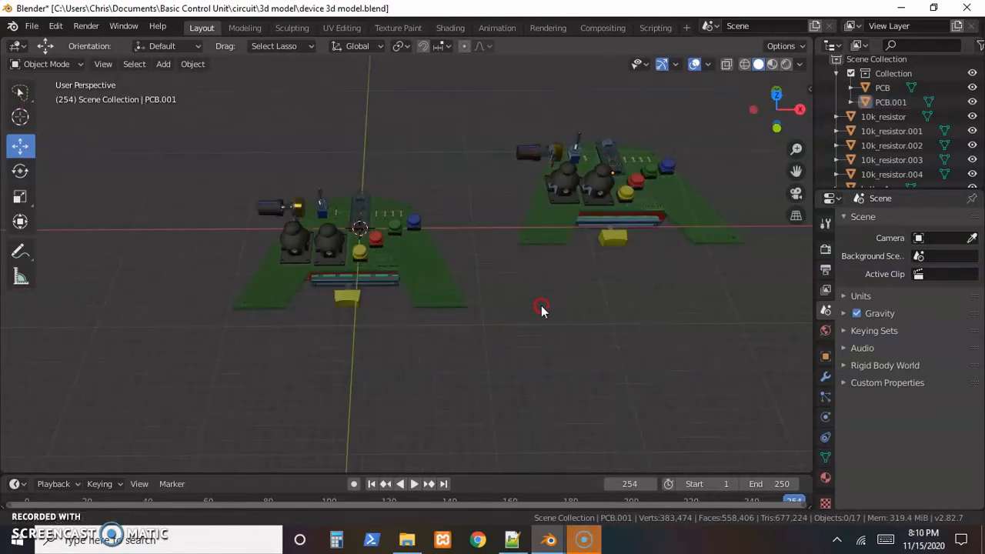
Step: Select the joined duplicate, view it from the front and from above, and clear the selection
{"action": "middle_click_drag", "start_coordinate": [541, 307], "coordinate": [390, 369], "text": "shift"}
{"action": "left_click", "coordinate": [474, 296]}
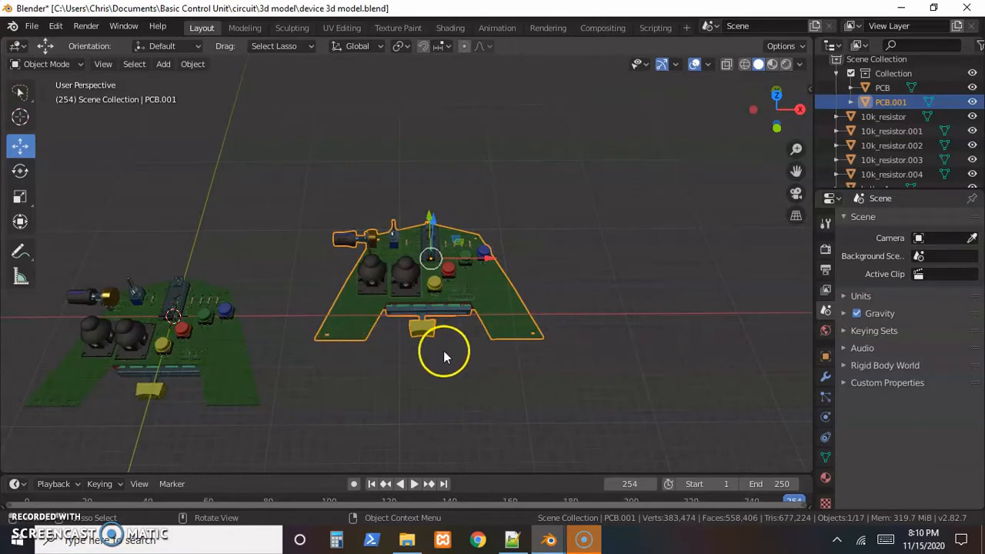
{"action": "middle_click_drag", "start_coordinate": [445, 354], "coordinate": [379, 222]}
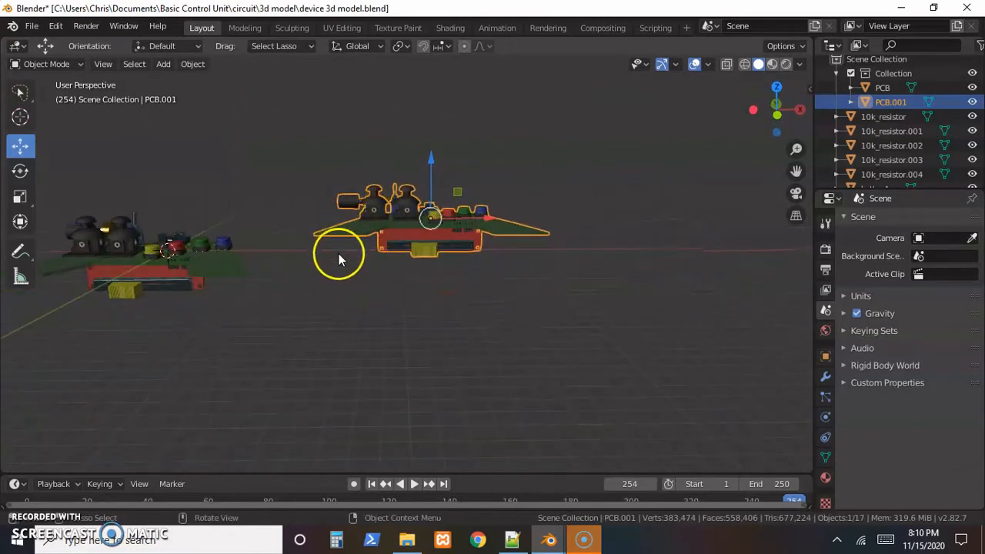
{"action": "middle_click_drag", "start_coordinate": [482, 230], "coordinate": [480, 312]}
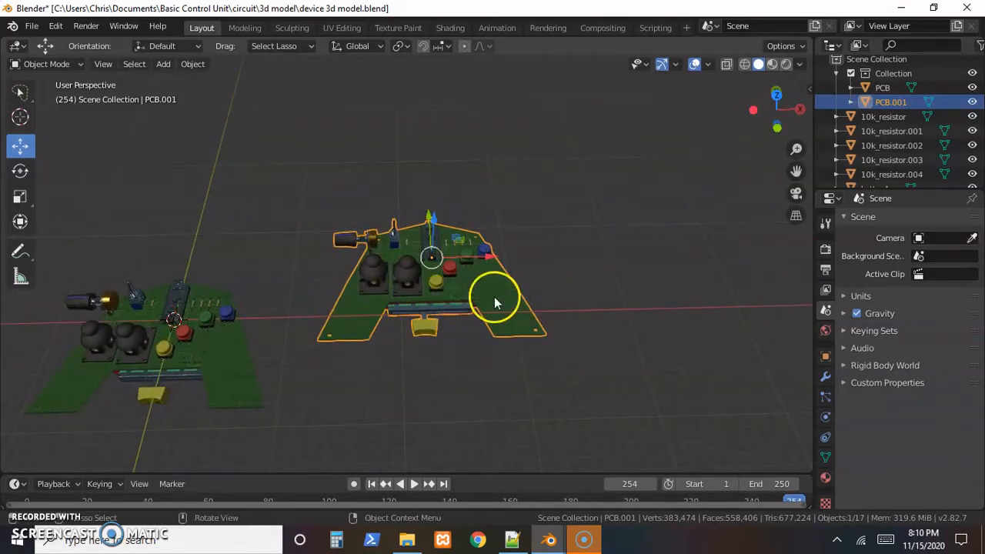
{"action": "left_click", "coordinate": [561, 282]}
{"action": "middle_click_drag", "start_coordinate": [468, 290], "coordinate": [480, 352]}
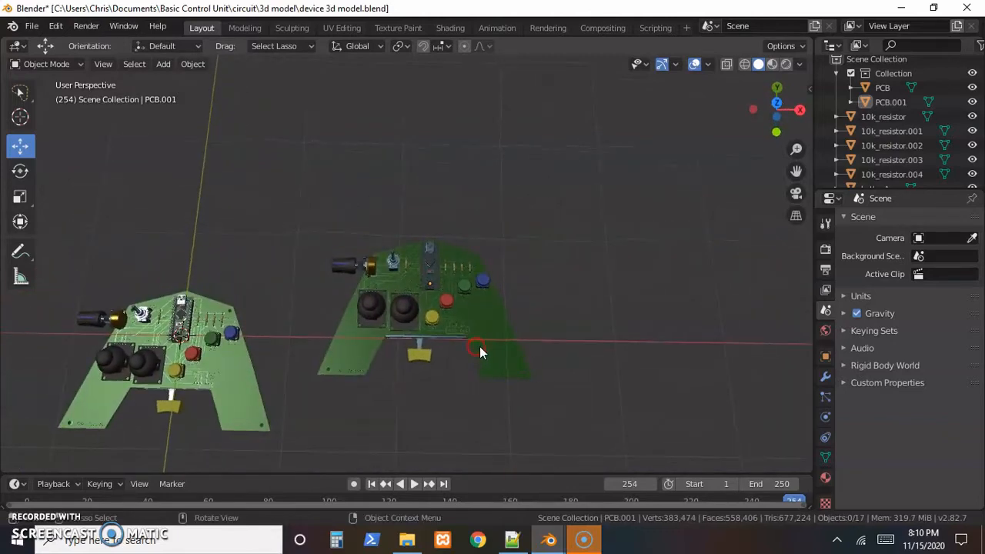
Step: Compare the original and joined devices up close from above, from the side and from below the PCB
{"action": "middle_click_drag", "start_coordinate": [259, 291], "coordinate": [398, 260], "text": "shift"}
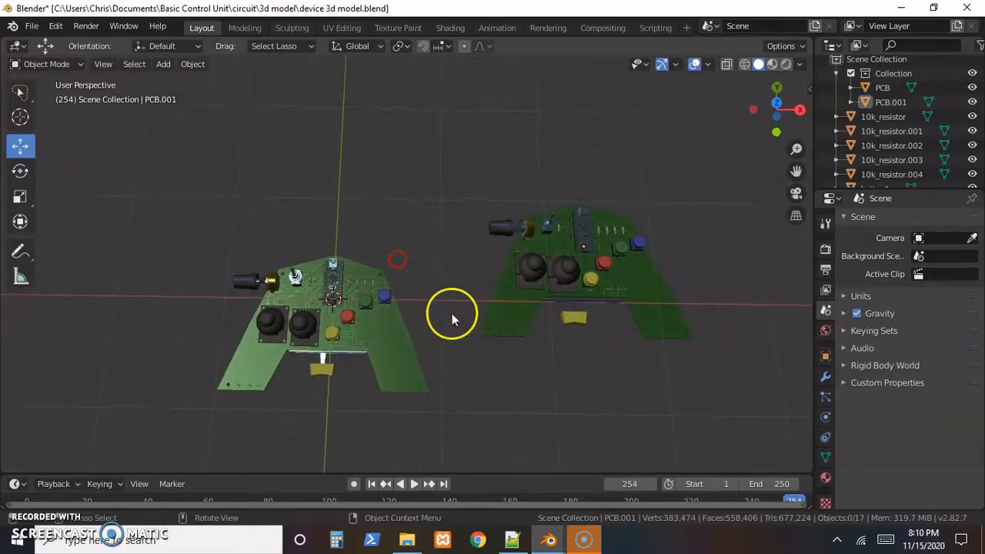
{"action": "scroll", "coordinate": [450, 317], "scroll_direction": "up", "scroll_amount": 2}
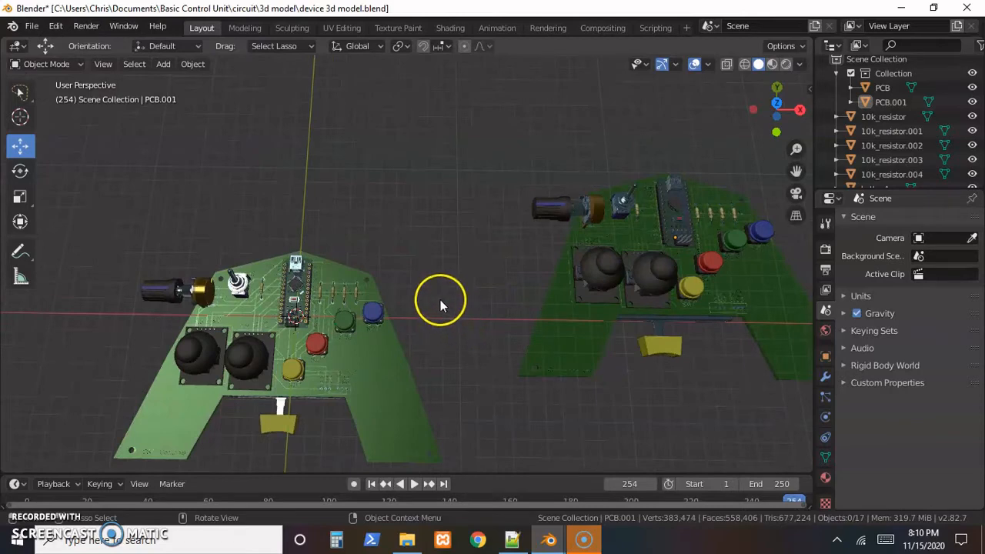
{"action": "middle_click_drag", "start_coordinate": [439, 299], "coordinate": [321, 154]}
{"action": "middle_click_drag", "start_coordinate": [370, 197], "coordinate": [455, 220]}
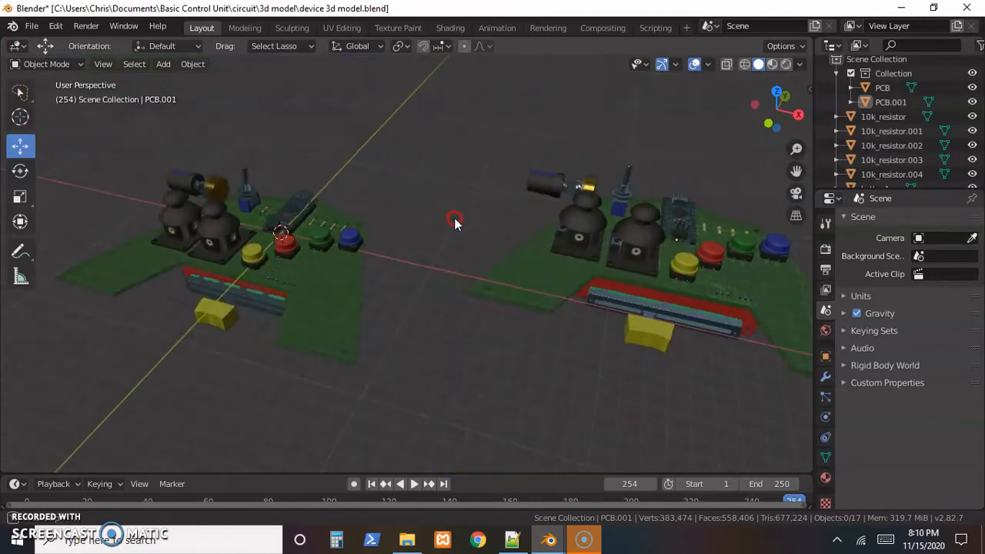
{"action": "middle_click_drag", "start_coordinate": [521, 264], "coordinate": [450, 223]}
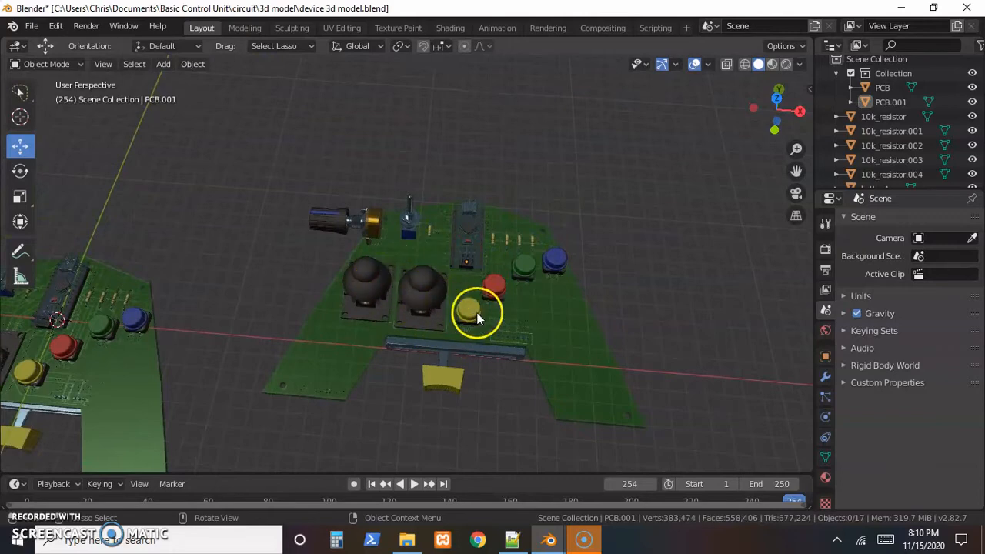
{"action": "middle_click_drag", "start_coordinate": [491, 358], "coordinate": [317, 198]}
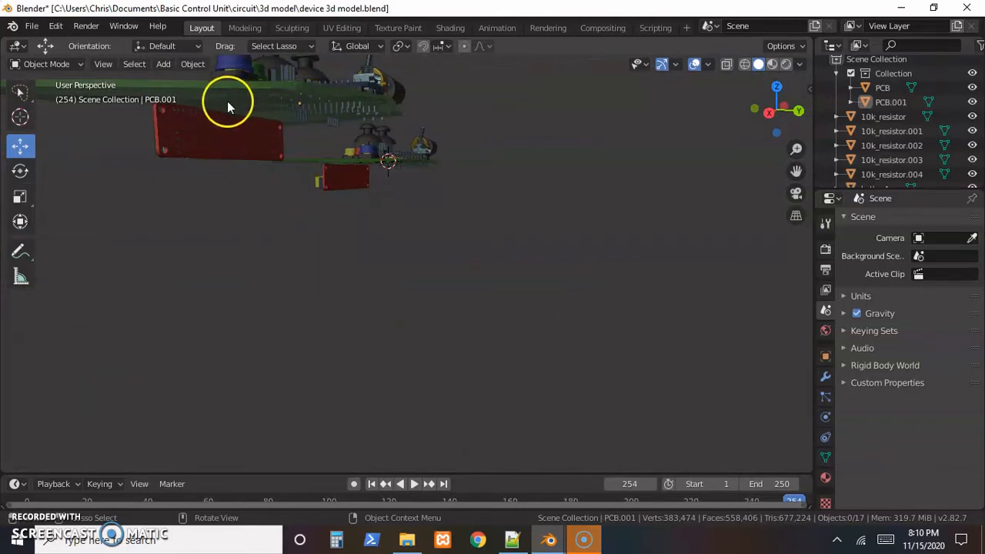
{"action": "middle_click_drag", "start_coordinate": [343, 114], "coordinate": [454, 250]}
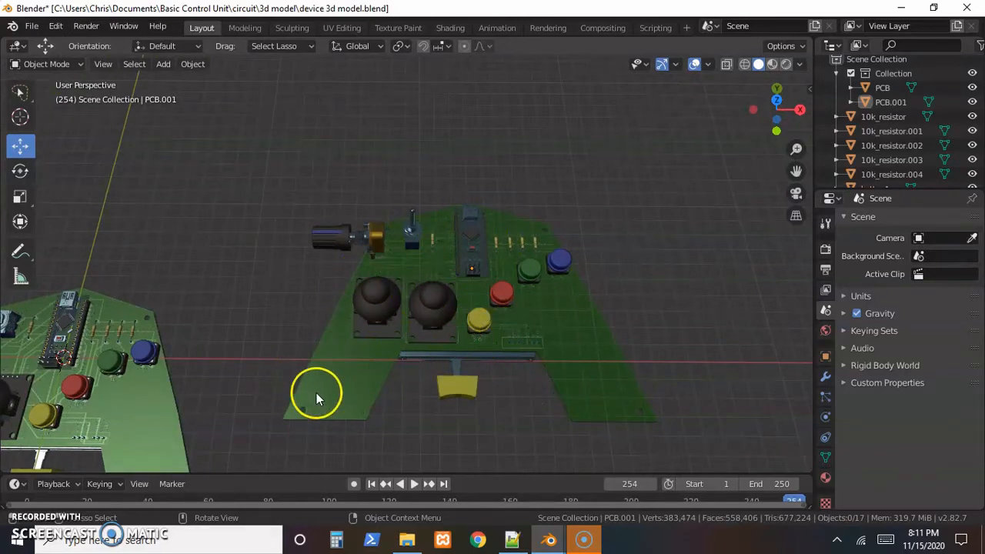
Step: Select the joined duplicate, frame the original device in the view, and capture a rectangular screenshot around the original
{"action": "left_click", "coordinate": [382, 272]}
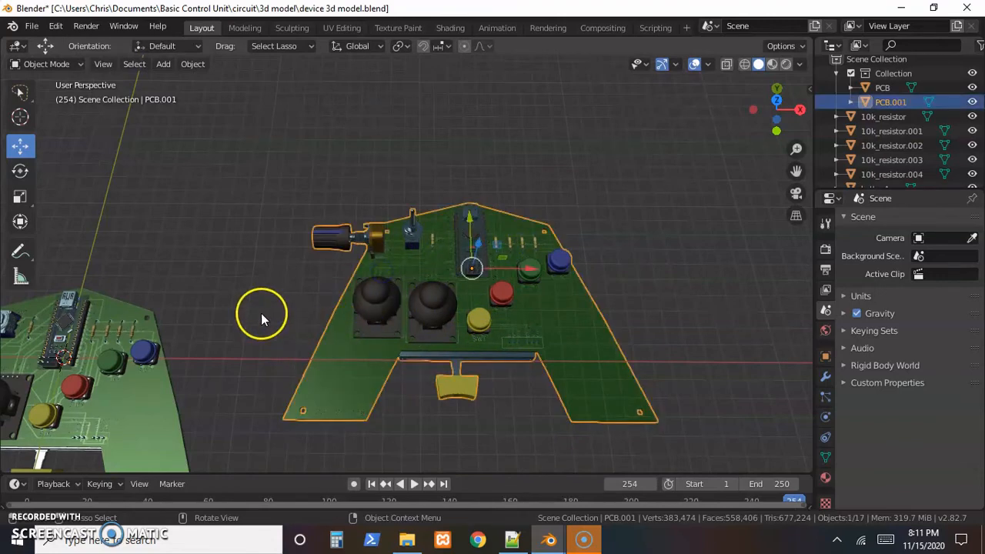
{"action": "middle_click_drag", "start_coordinate": [261, 313], "coordinate": [500, 262]}
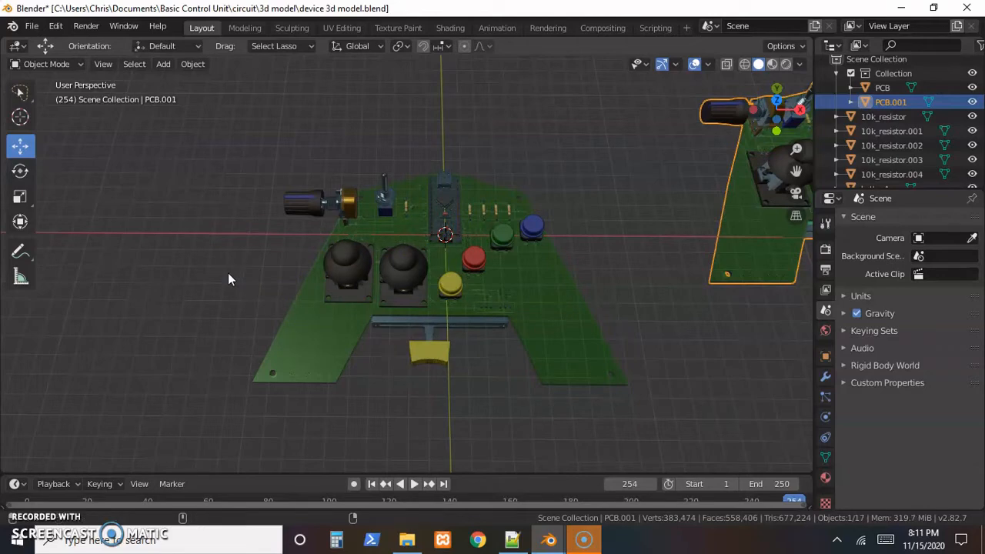
{"action": "key", "text": "super+shift+s"}
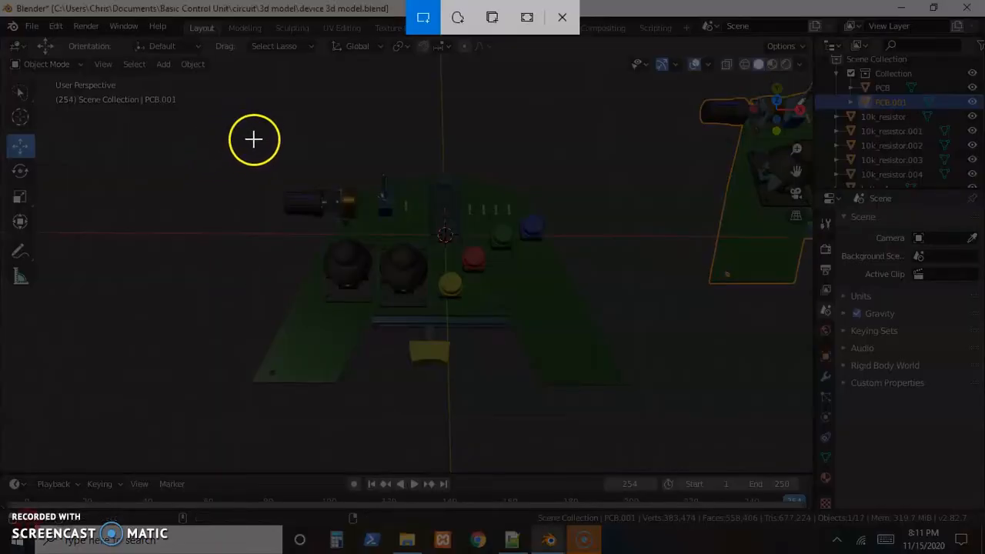
{"action": "mouse_move", "coordinate": [249, 137]}
{"action": "left_mouse_down"}
{"action": "mouse_move", "coordinate": [255, 158]}
{"action": "mouse_move", "coordinate": [633, 397]}
{"action": "left_mouse_up"}
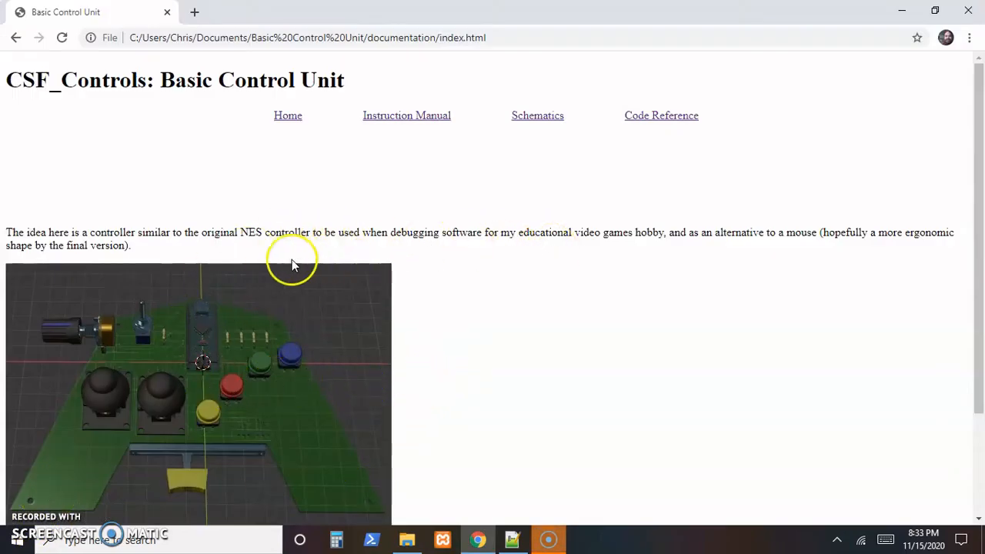
Step: Review the Basic Control Unit documentation home page in Chrome, including the description and device image
{"action": "scroll", "coordinate": [499, 288], "scroll_direction": "down", "scroll_amount": 2}
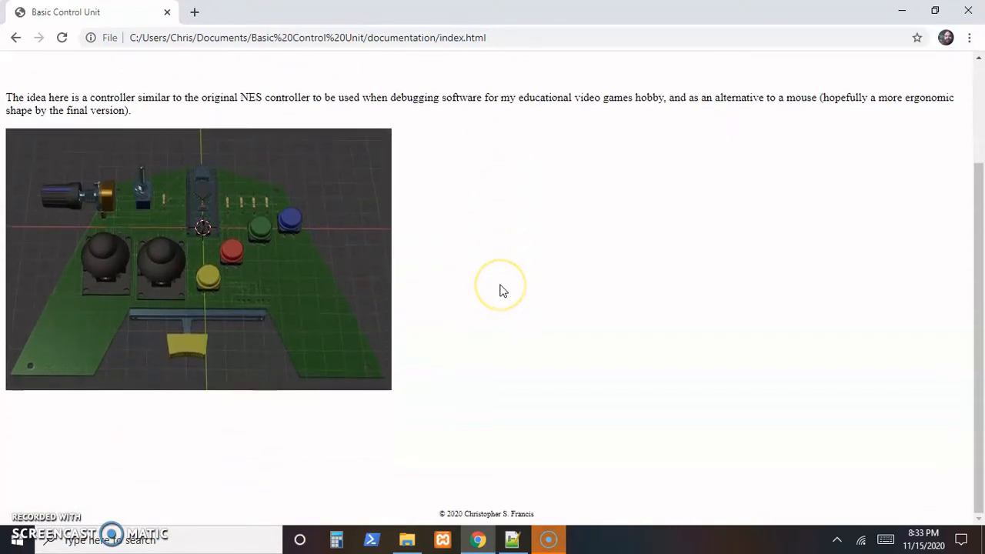
{"action": "scroll", "coordinate": [500, 291], "scroll_direction": "up", "scroll_amount": 1}
{"action": "scroll", "coordinate": [499, 291], "scroll_direction": "up", "scroll_amount": 1}
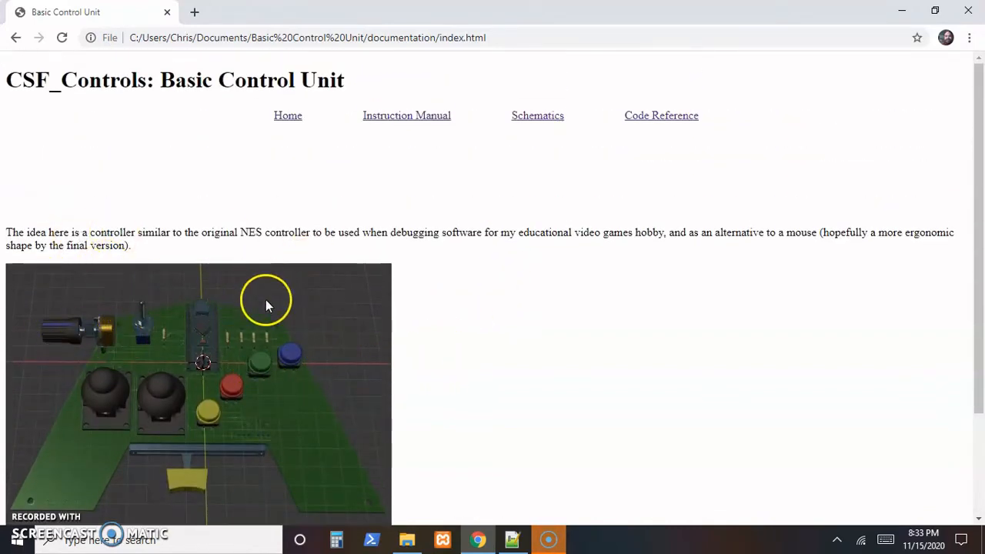
Step: Look over the documentation home page from the device image down to the footer
{"action": "scroll", "coordinate": [198, 331], "scroll_direction": "down", "scroll_amount": 1}
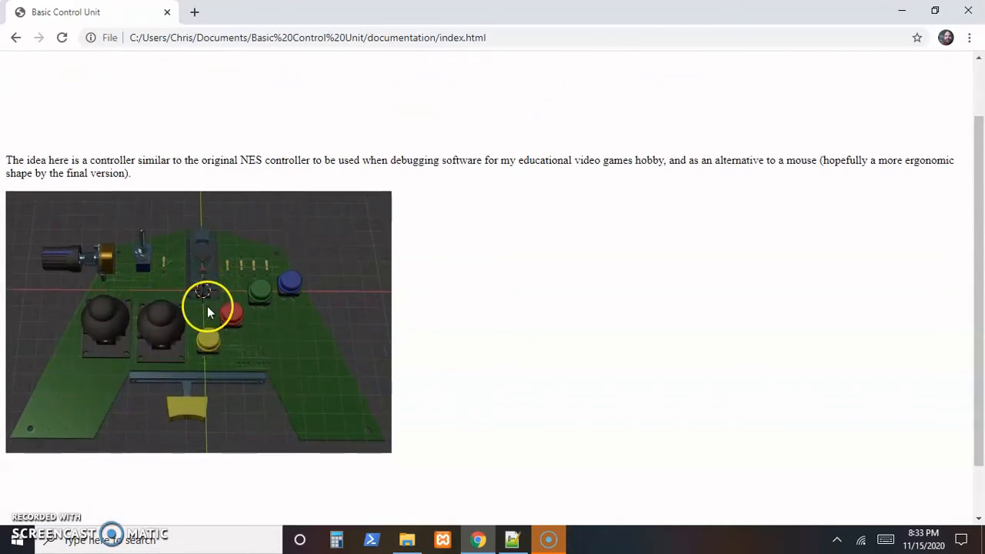
{"action": "scroll", "coordinate": [431, 333], "scroll_direction": "down", "scroll_amount": 1}
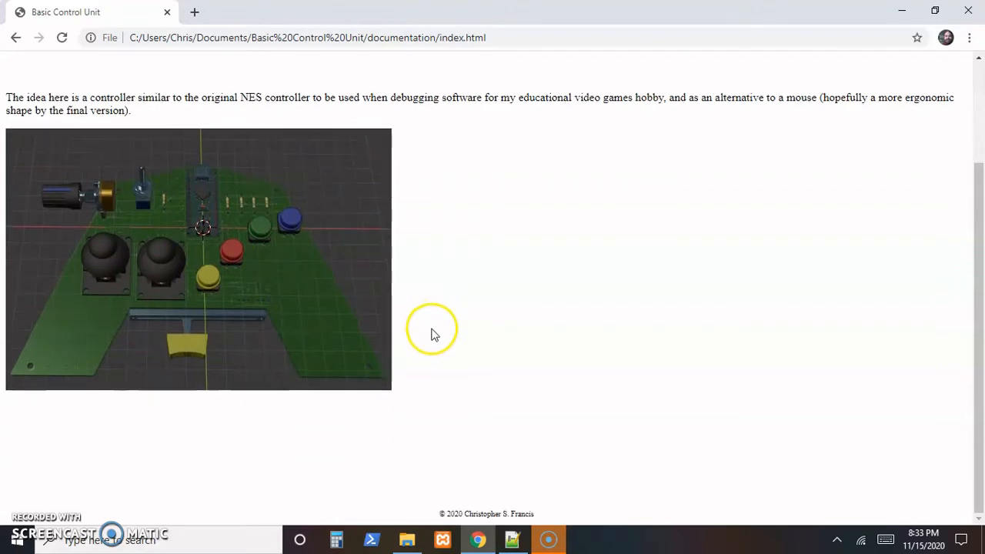
{"action": "scroll", "coordinate": [431, 333], "scroll_direction": "up", "scroll_amount": 2}
Step: Open the Instruction Manual page and examine the labelled device image and the mouse and controller instructions
{"action": "left_click", "coordinate": [401, 115]}
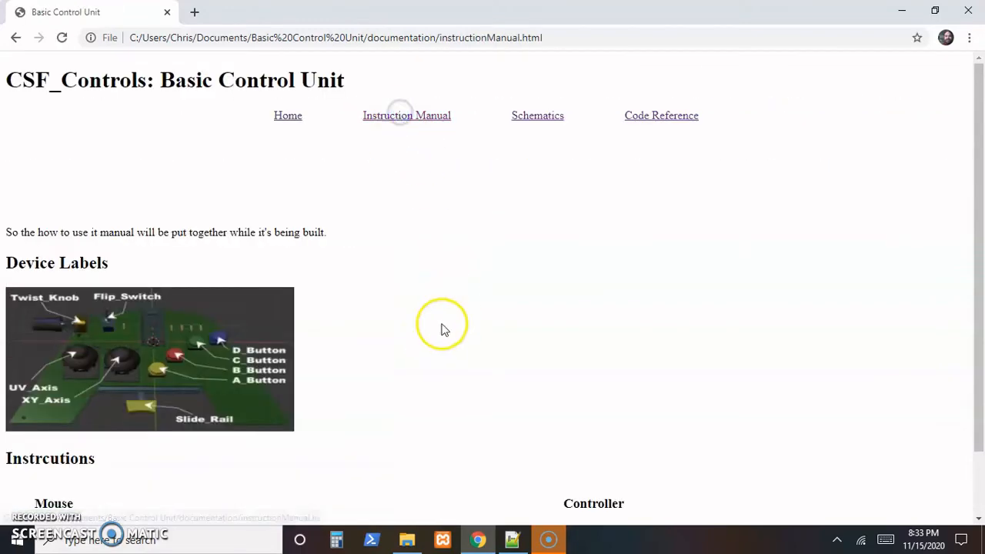
{"action": "scroll", "coordinate": [165, 328], "scroll_direction": "down", "scroll_amount": 1}
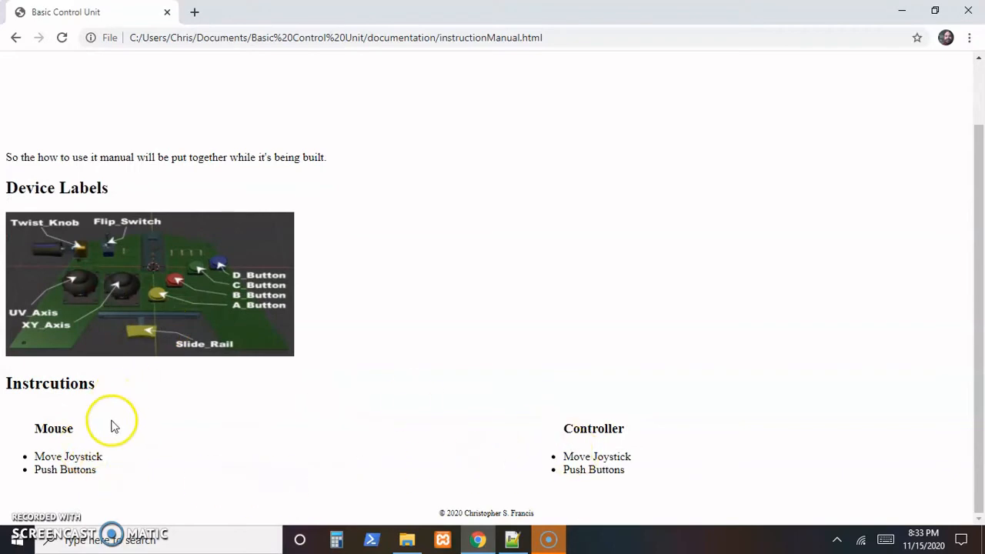
{"action": "scroll", "coordinate": [504, 356], "scroll_direction": "up", "scroll_amount": 1}
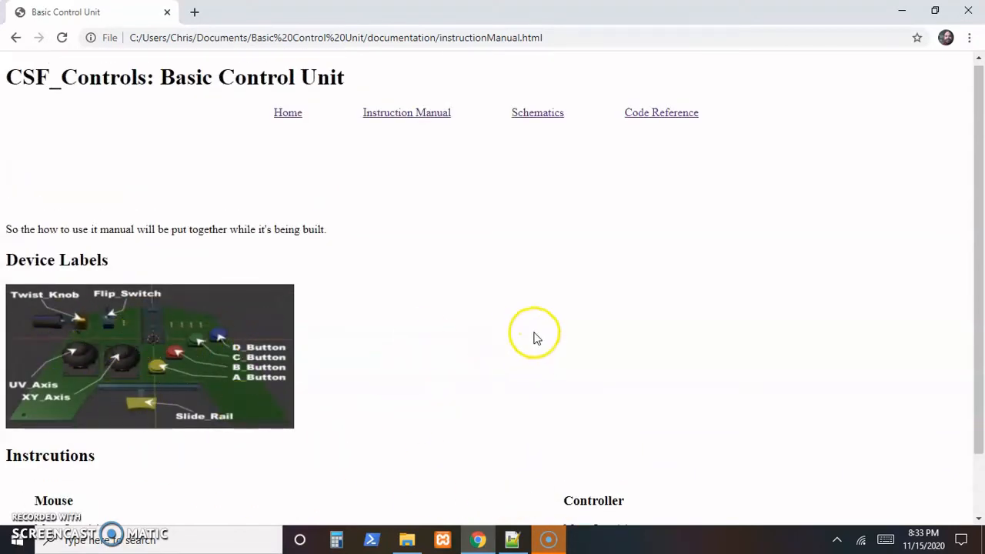
{"action": "scroll", "coordinate": [365, 362], "scroll_direction": "down", "scroll_amount": 1}
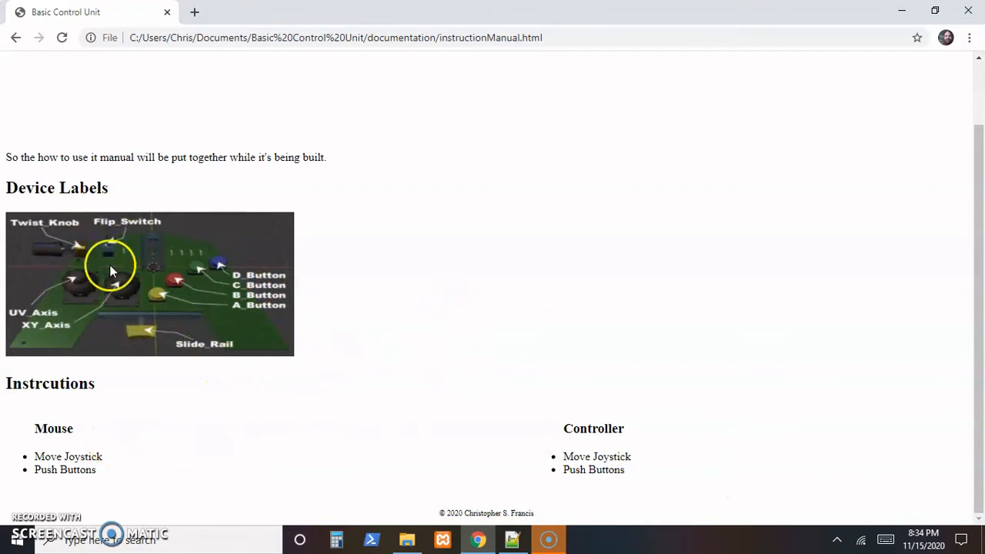
{"action": "scroll", "coordinate": [554, 334], "scroll_direction": "up", "scroll_amount": 1}
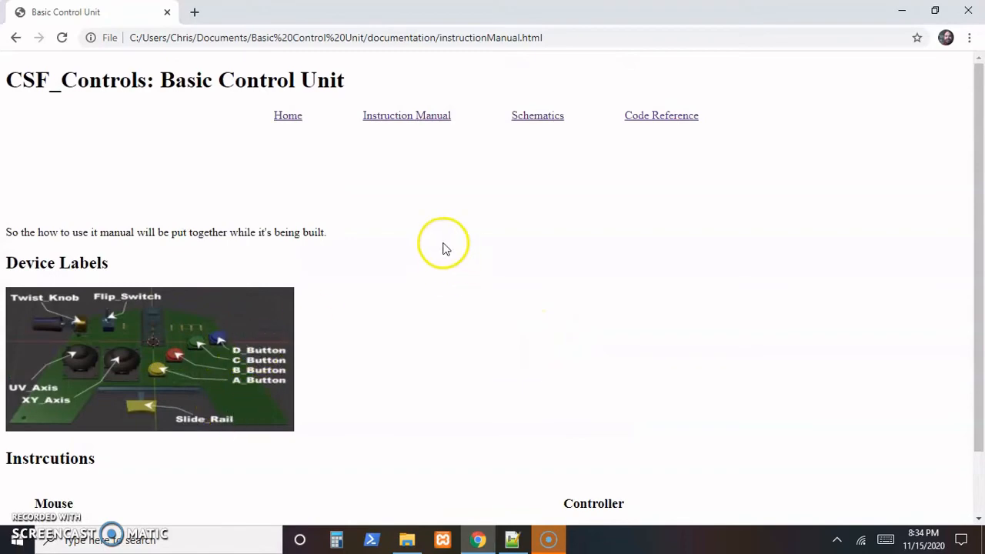
Step: Open the Schematics page and examine the Nano microcontroller pinout and the wiring schematic
{"action": "left_click", "coordinate": [546, 122]}
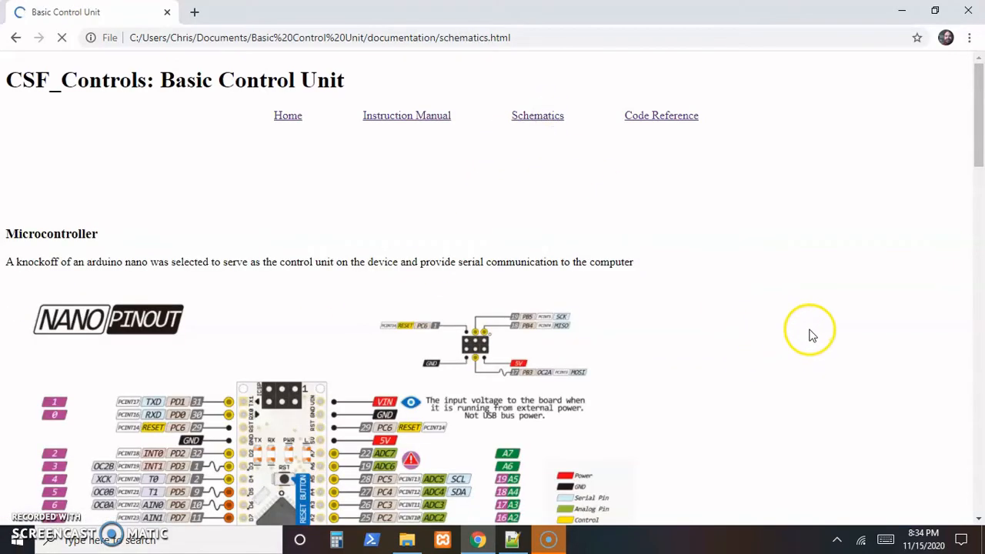
{"action": "scroll", "coordinate": [812, 347], "scroll_direction": "down", "scroll_amount": 5}
{"action": "scroll", "coordinate": [815, 348], "scroll_direction": "down", "scroll_amount": 6}
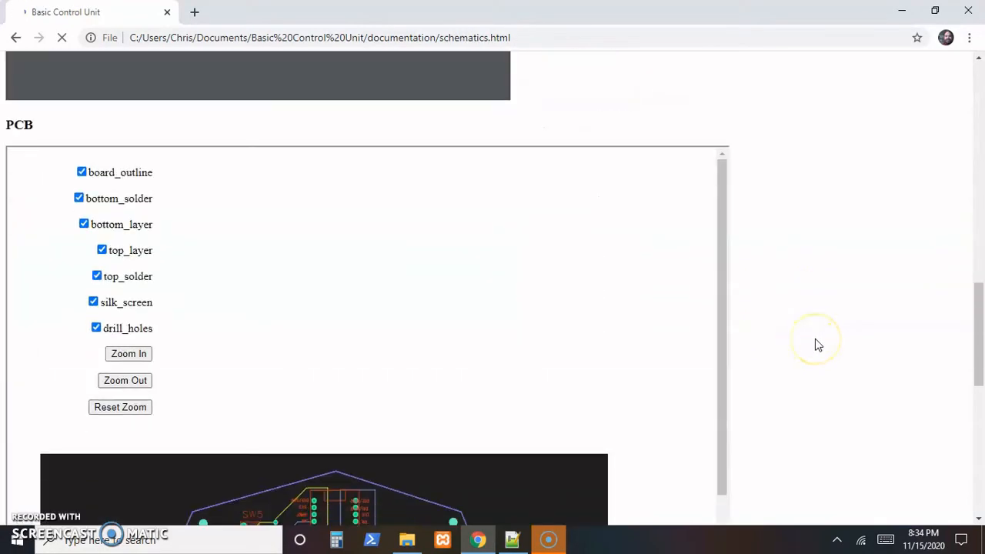
{"action": "scroll", "coordinate": [815, 346], "scroll_direction": "up", "scroll_amount": 5}
{"action": "scroll", "coordinate": [816, 344], "scroll_direction": "up", "scroll_amount": 5}
{"action": "scroll", "coordinate": [814, 345], "scroll_direction": "down", "scroll_amount": 3}
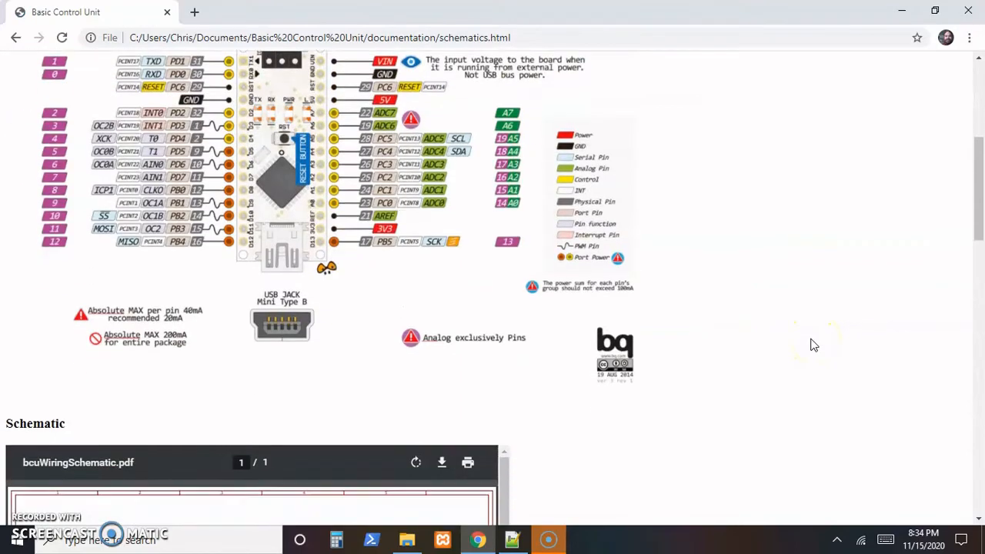
{"action": "scroll", "coordinate": [814, 346], "scroll_direction": "down", "scroll_amount": 3}
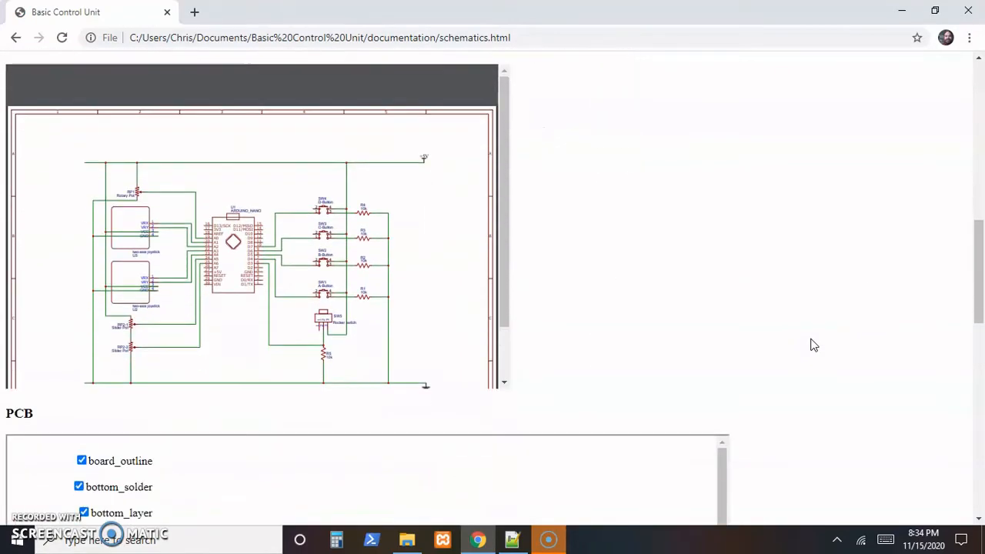
{"action": "scroll", "coordinate": [809, 347], "scroll_direction": "up", "scroll_amount": 7}
{"action": "scroll", "coordinate": [804, 346], "scroll_direction": "down", "scroll_amount": 6}
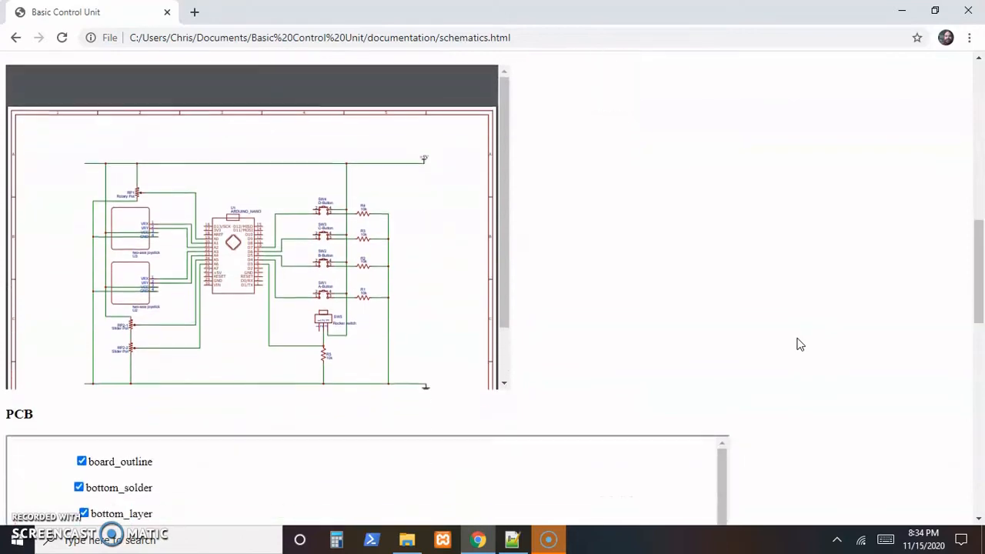
Step: Examine the PCB layout with its layer options and the exploded Components image on the Schematics page
{"action": "scroll", "coordinate": [893, 336], "scroll_direction": "down", "scroll_amount": 5}
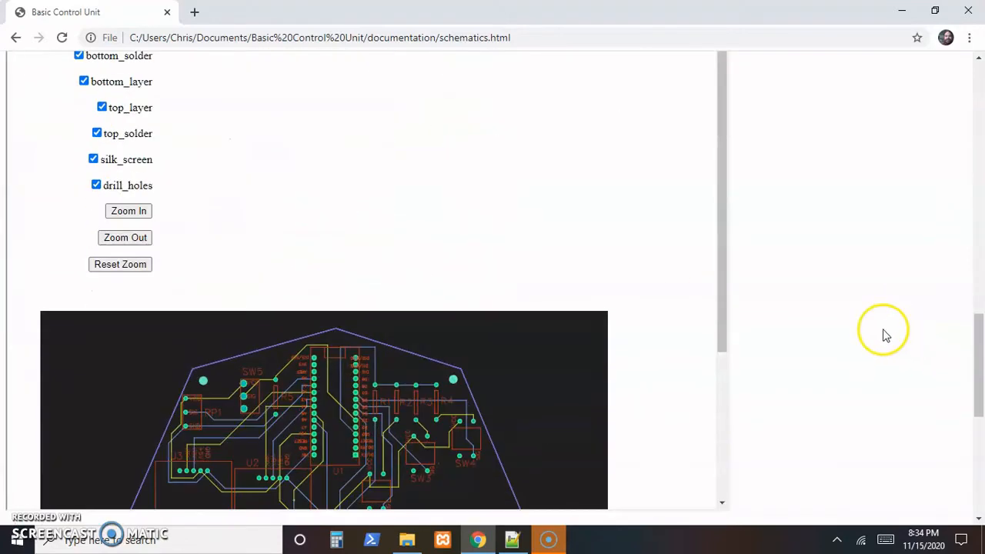
{"action": "scroll", "coordinate": [672, 243], "scroll_direction": "down", "scroll_amount": 3}
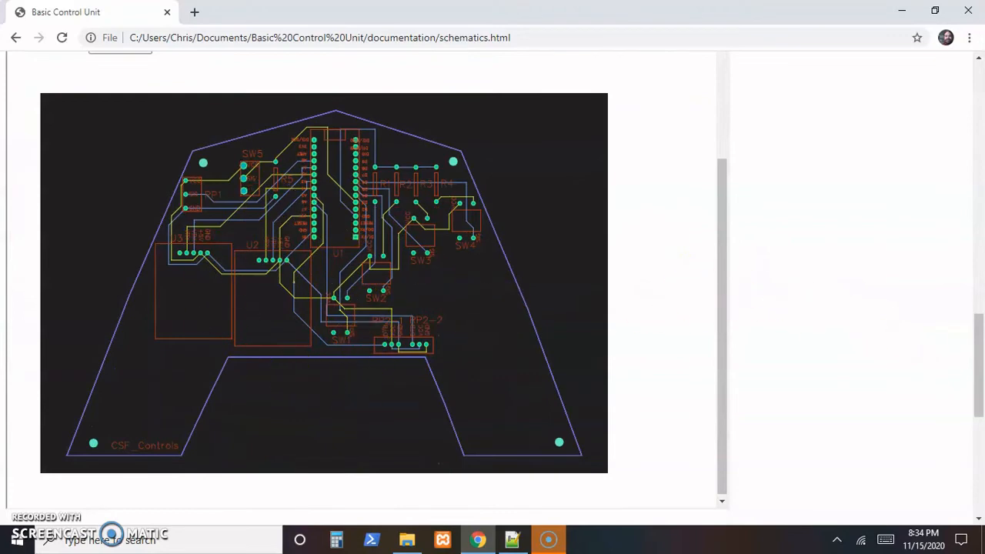
{"action": "scroll", "coordinate": [808, 328], "scroll_direction": "down", "scroll_amount": 3}
{"action": "scroll", "coordinate": [808, 327], "scroll_direction": "down", "scroll_amount": 1}
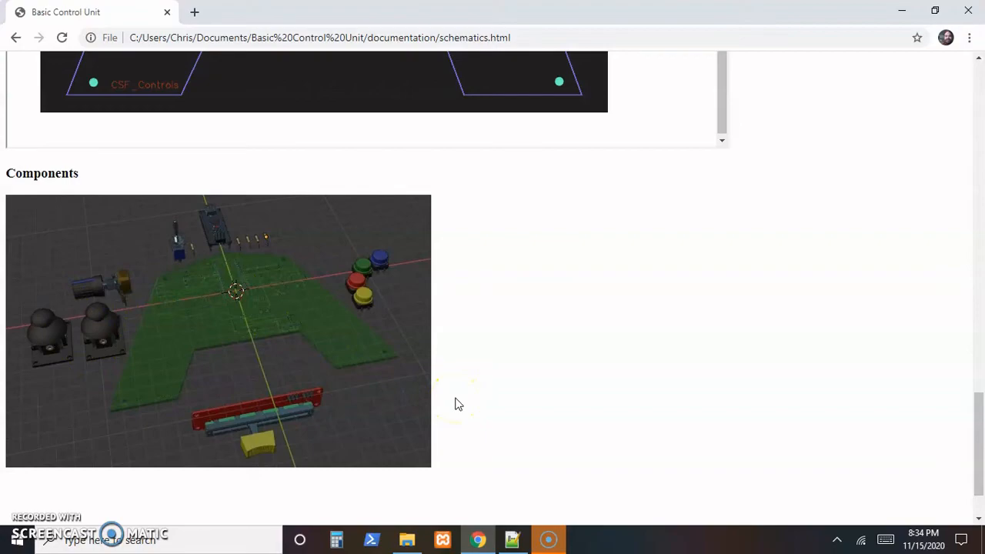
{"action": "scroll", "coordinate": [799, 299], "scroll_direction": "up", "scroll_amount": 1}
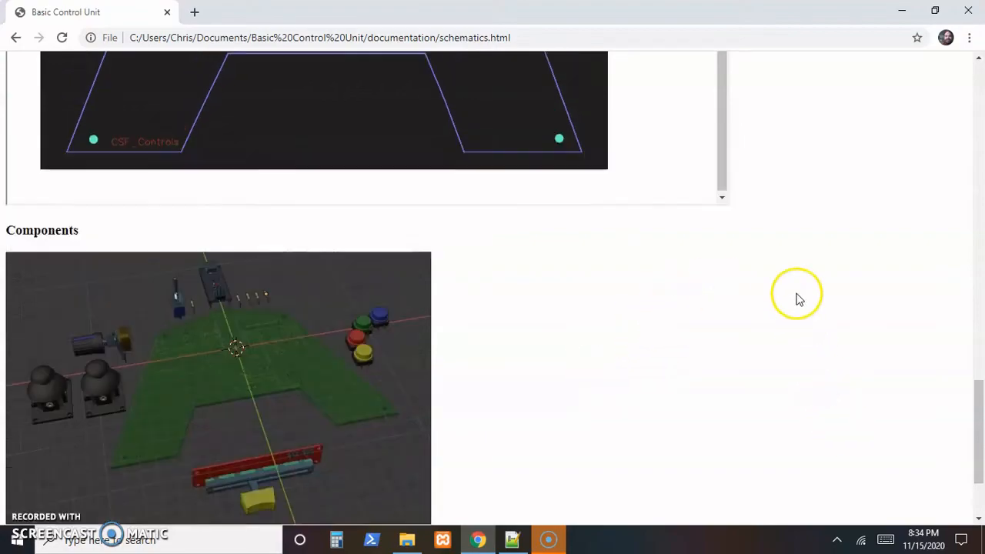
Step: Open the Code Reference and read the device_version_2.ino file reference from the file list
{"action": "scroll", "coordinate": [798, 299], "scroll_direction": "up", "scroll_amount": 15}
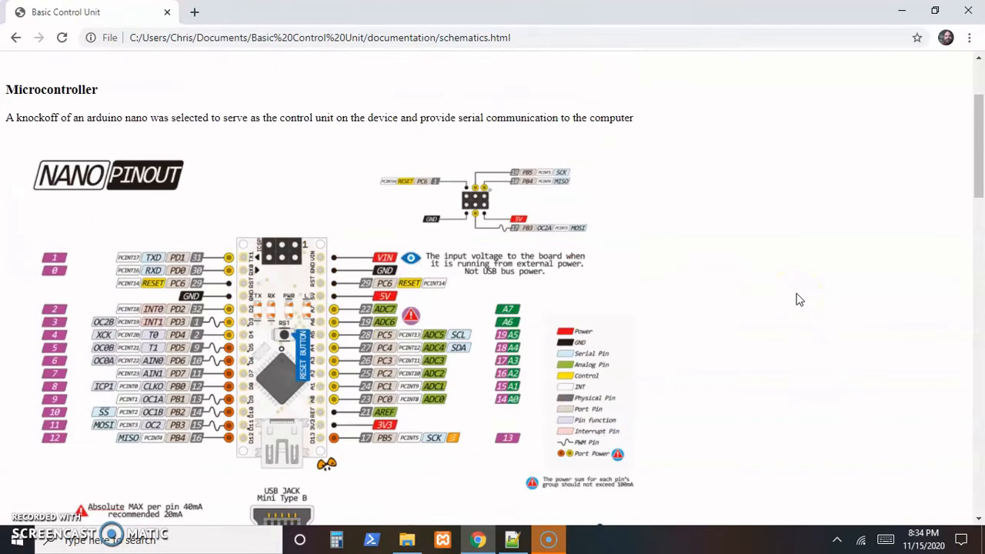
{"action": "scroll", "coordinate": [799, 299], "scroll_direction": "up", "scroll_amount": 3}
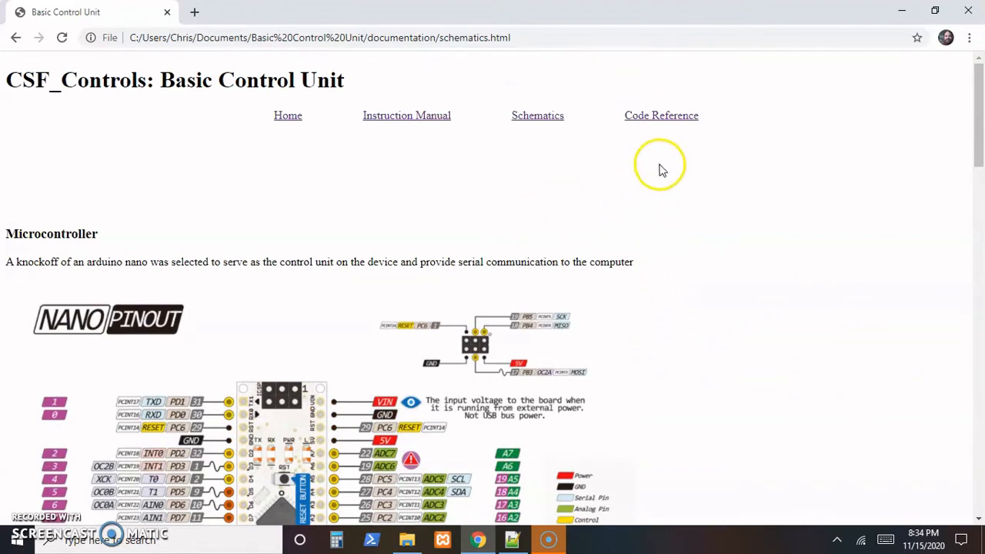
{"action": "left_click", "coordinate": [661, 117]}
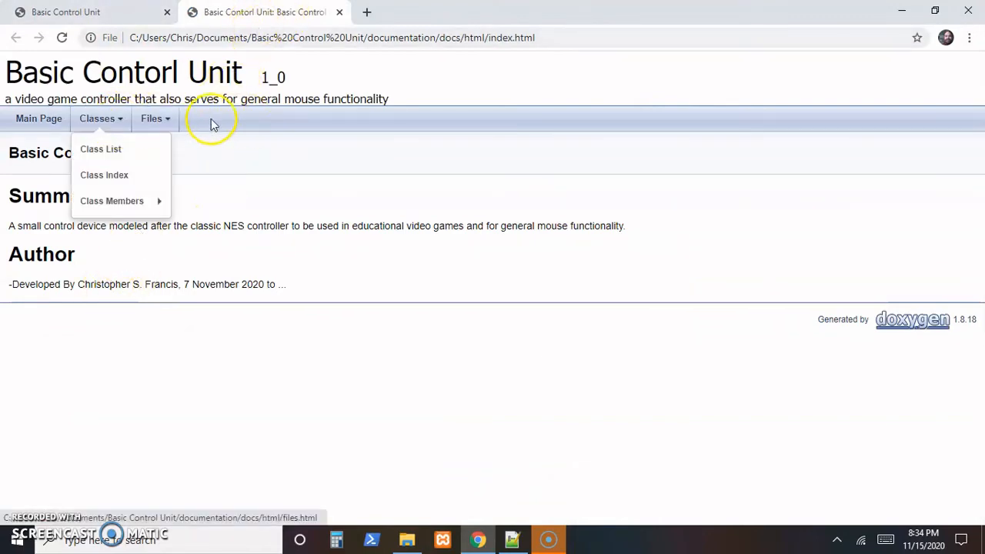
{"action": "left_click", "coordinate": [152, 126]}
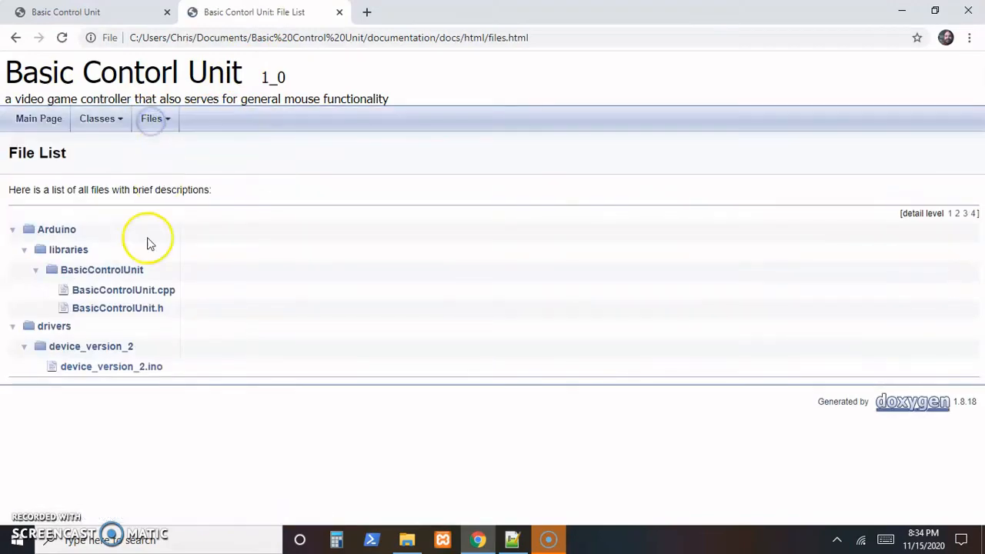
{"action": "left_click", "coordinate": [100, 373]}
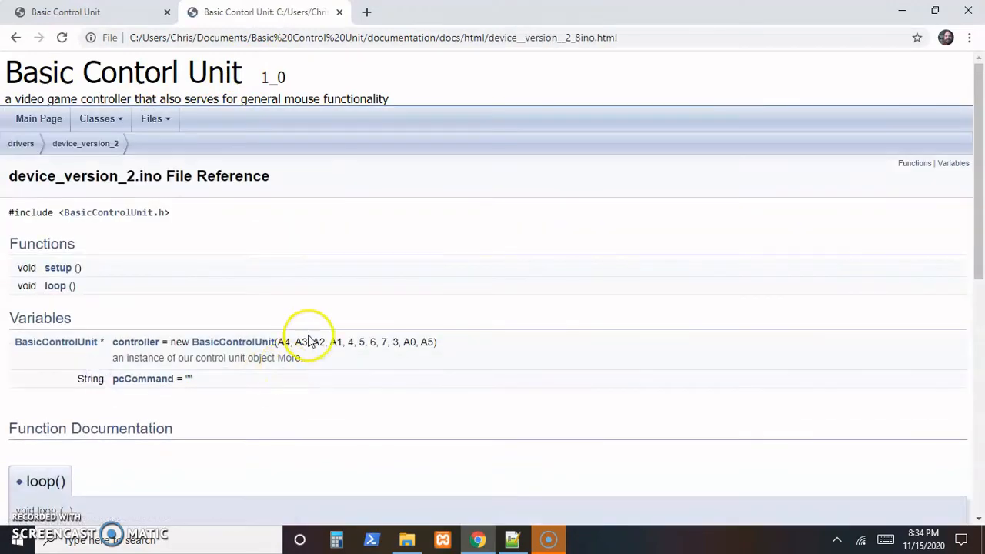
{"action": "scroll", "coordinate": [310, 327], "scroll_direction": "down", "scroll_amount": 10}
{"action": "scroll", "coordinate": [315, 331], "scroll_direction": "up", "scroll_amount": 10}
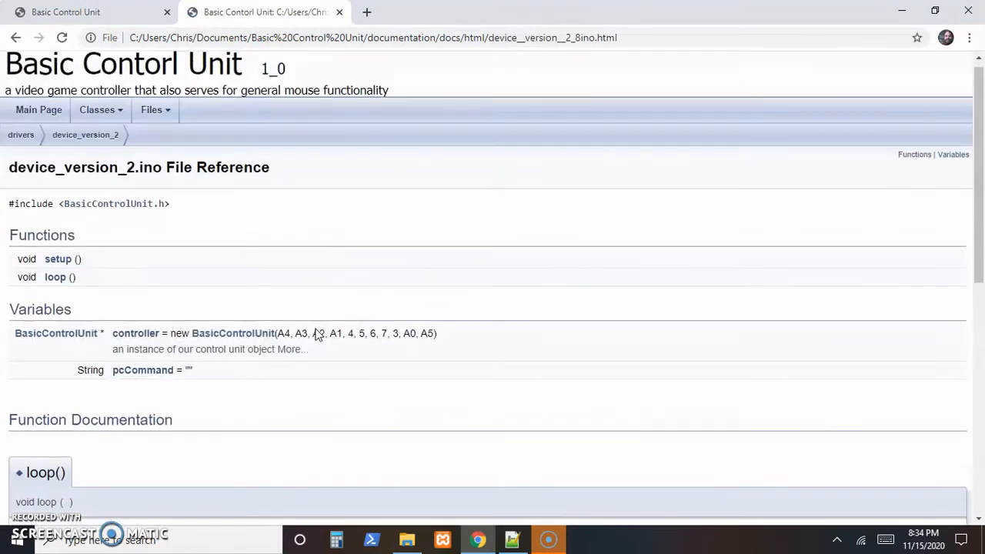
Step: Open the BasicControlUnit class reference and examine its public member functions and constructor parameters
{"action": "left_click", "coordinate": [110, 121]}
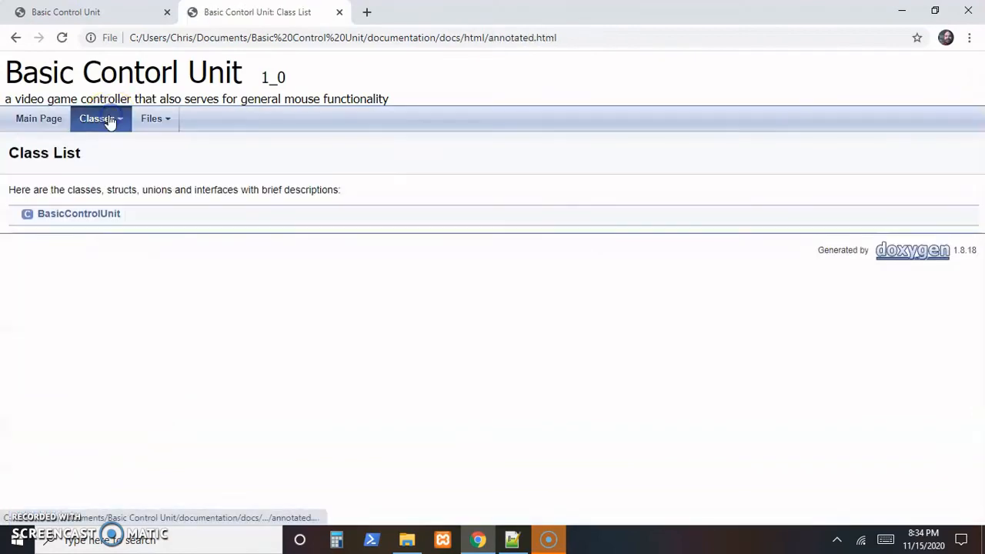
{"action": "left_click", "coordinate": [67, 216]}
{"action": "scroll", "coordinate": [319, 245], "scroll_direction": "down", "scroll_amount": 3}
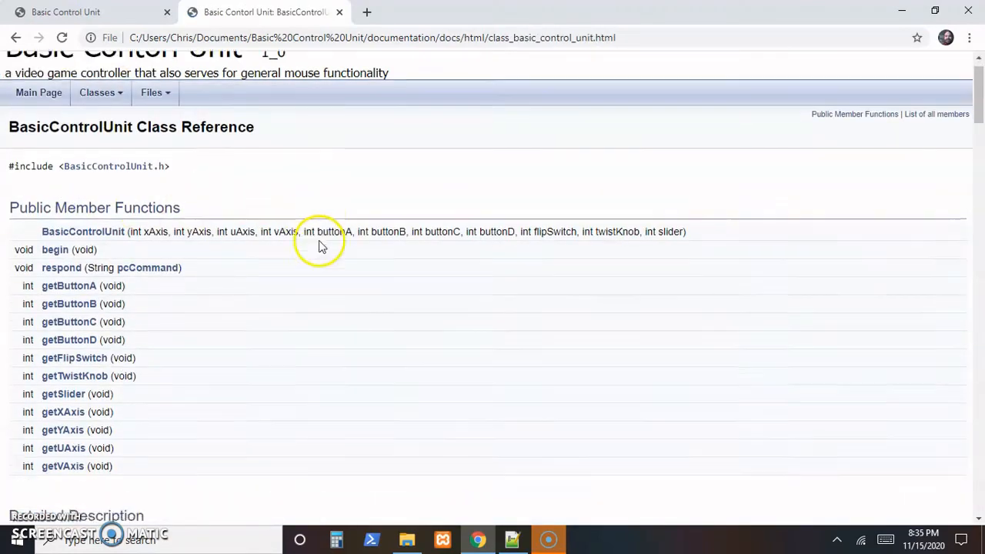
{"action": "scroll", "coordinate": [322, 254], "scroll_direction": "down", "scroll_amount": 6}
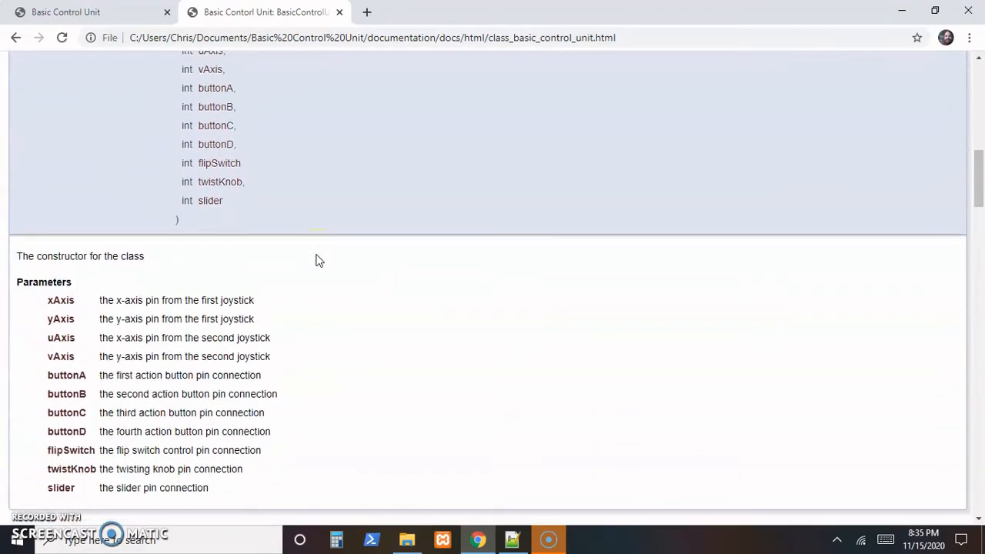
{"action": "scroll", "coordinate": [319, 261], "scroll_direction": "down", "scroll_amount": 2}
{"action": "scroll", "coordinate": [315, 263], "scroll_direction": "down", "scroll_amount": 5}
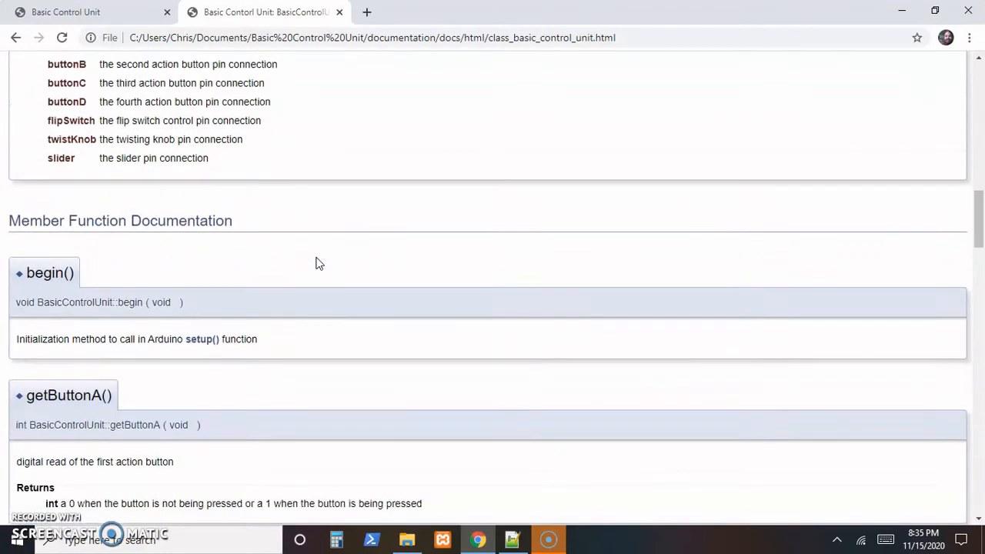
{"action": "scroll", "coordinate": [314, 263], "scroll_direction": "up", "scroll_amount": 5}
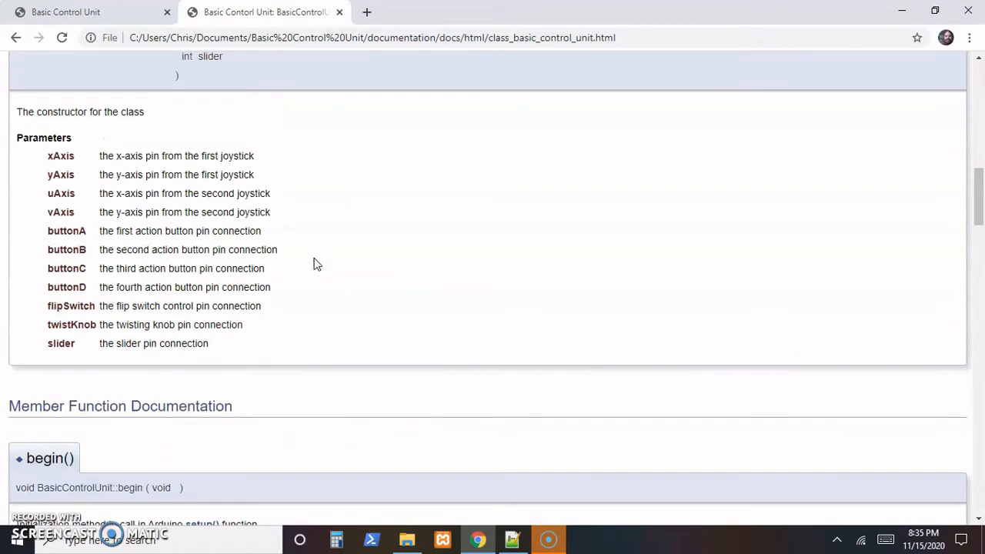
Step: Read the BasicControlUnit member function documentation down to the list of valid commands, and return to the class summary
{"action": "scroll", "coordinate": [316, 264], "scroll_direction": "down", "scroll_amount": 7}
{"action": "scroll", "coordinate": [314, 262], "scroll_direction": "down", "scroll_amount": 12}
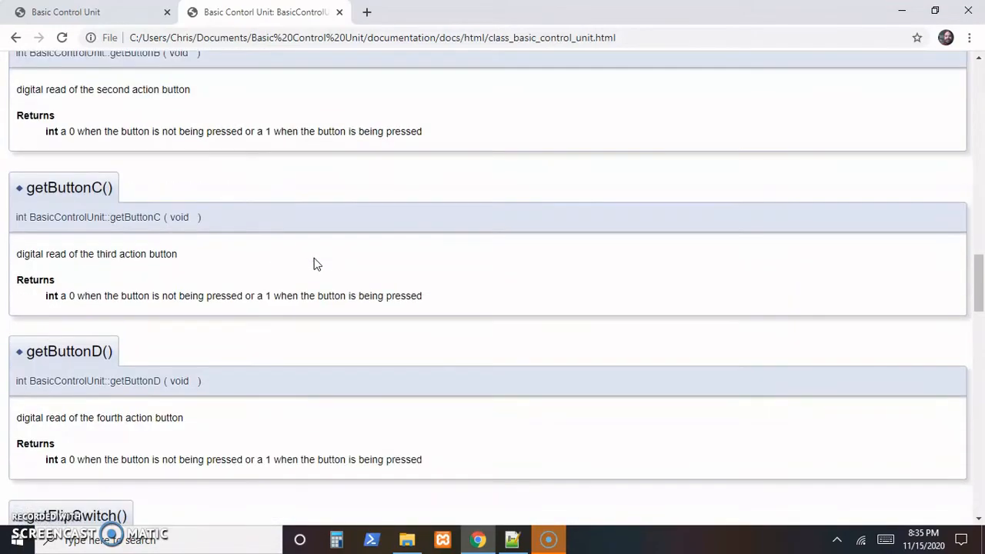
{"action": "scroll", "coordinate": [314, 264], "scroll_direction": "down", "scroll_amount": 10}
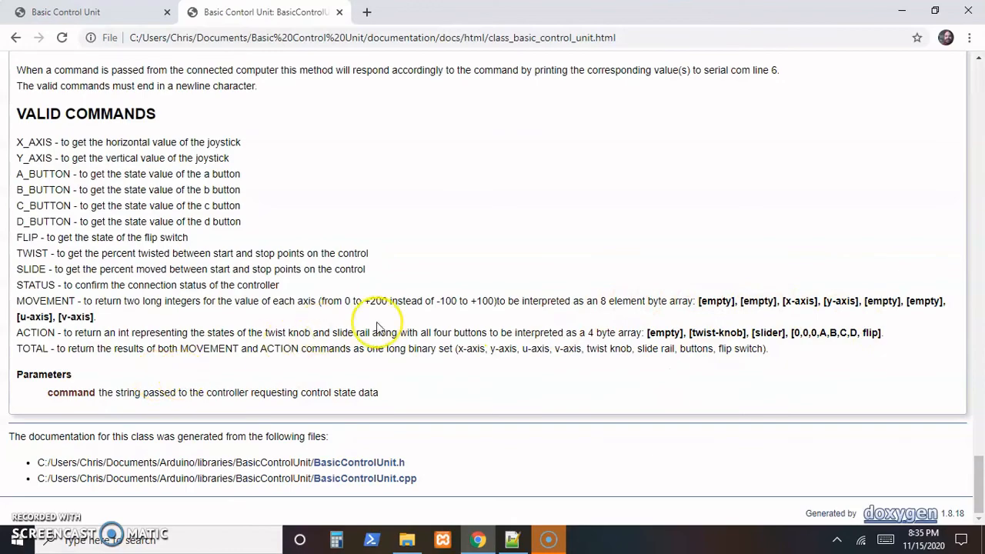
{"action": "scroll", "coordinate": [381, 327], "scroll_direction": "up", "scroll_amount": 15}
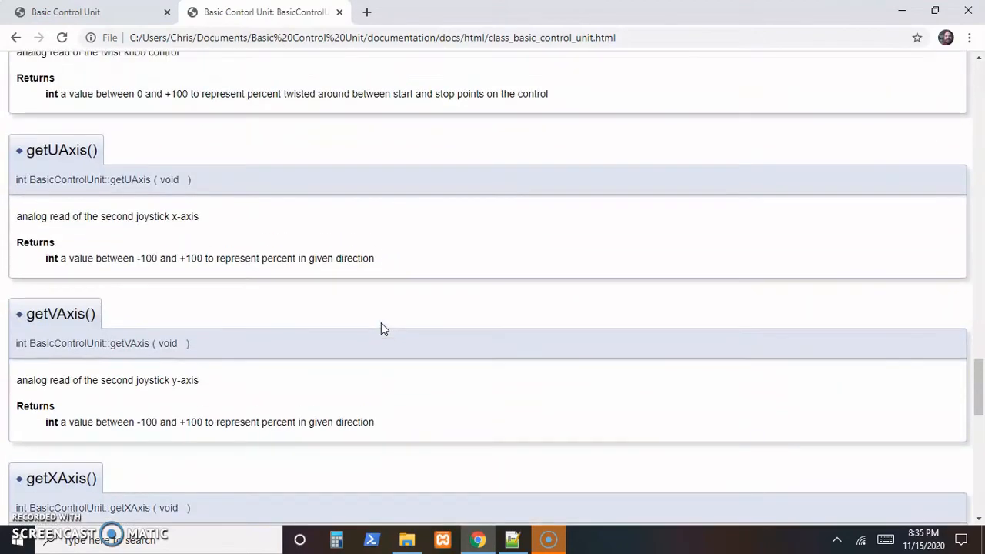
{"action": "scroll", "coordinate": [381, 324], "scroll_direction": "up", "scroll_amount": 15}
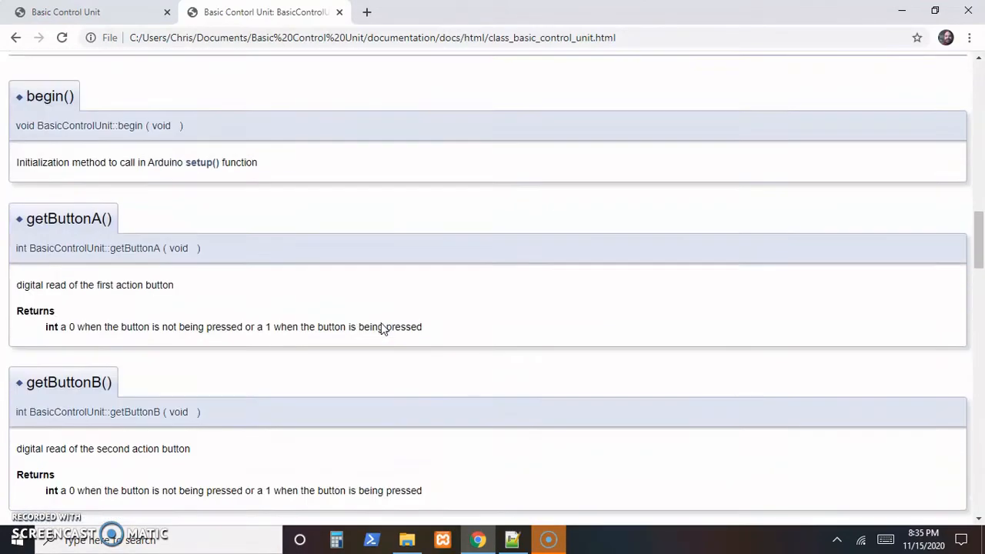
{"action": "scroll", "coordinate": [270, 367], "scroll_direction": "up", "scroll_amount": 15}
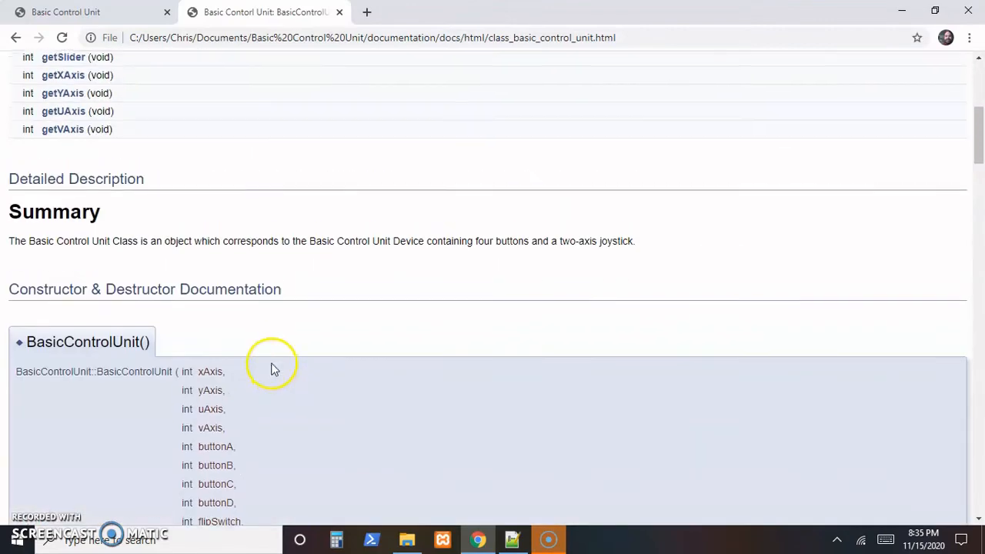
Step: Return from the code reference to the main documentation site and review its Home page once more
{"action": "left_click", "coordinate": [68, 13]}
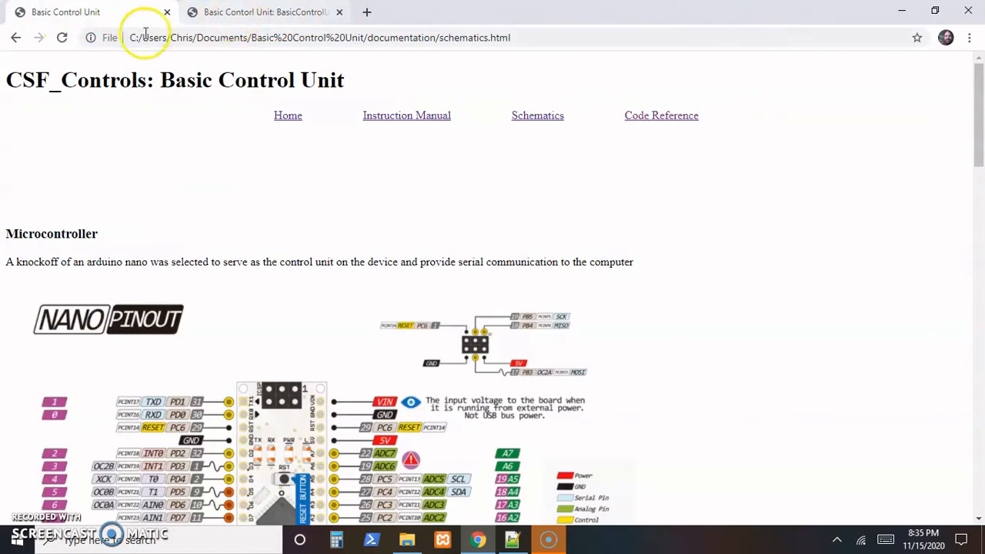
{"action": "left_click", "coordinate": [256, 14]}
{"action": "left_click", "coordinate": [77, 13]}
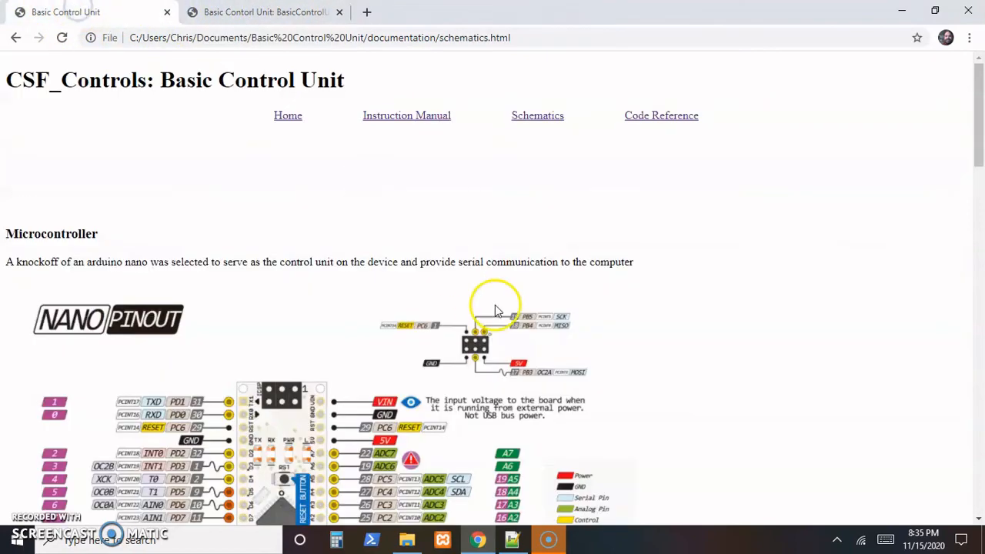
{"action": "left_click", "coordinate": [288, 122]}
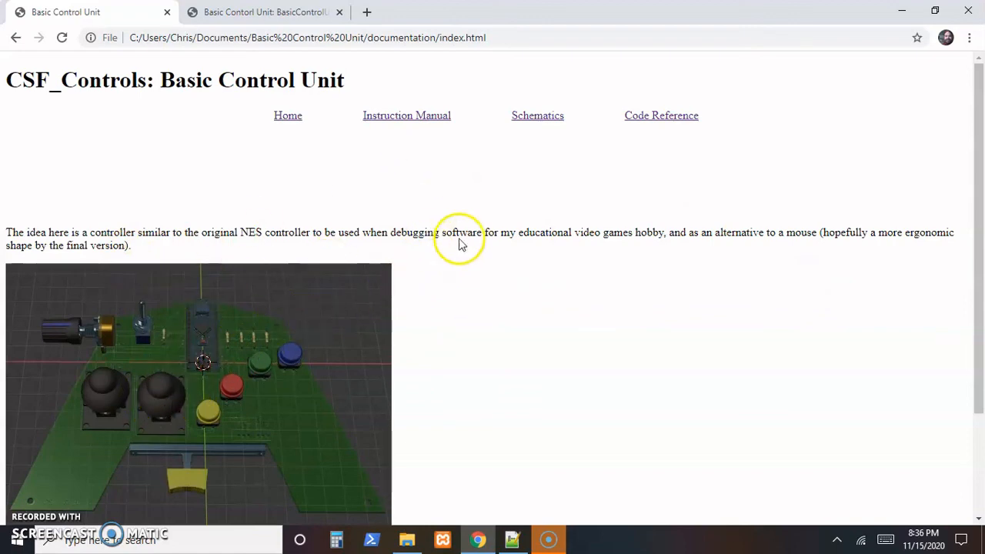
{"action": "scroll", "coordinate": [453, 269], "scroll_direction": "down", "scroll_amount": 3}
{"action": "scroll", "coordinate": [454, 270], "scroll_direction": "up", "scroll_amount": 3}
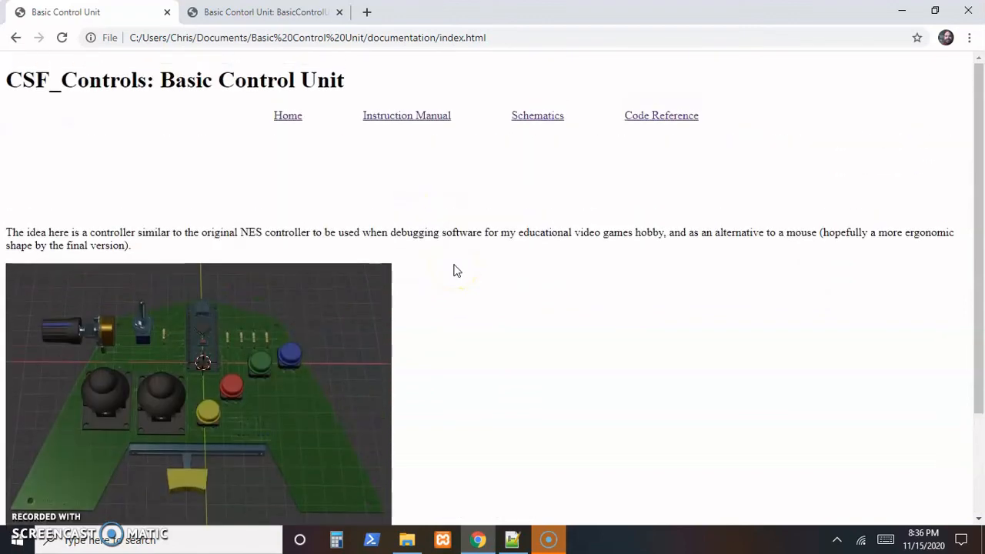